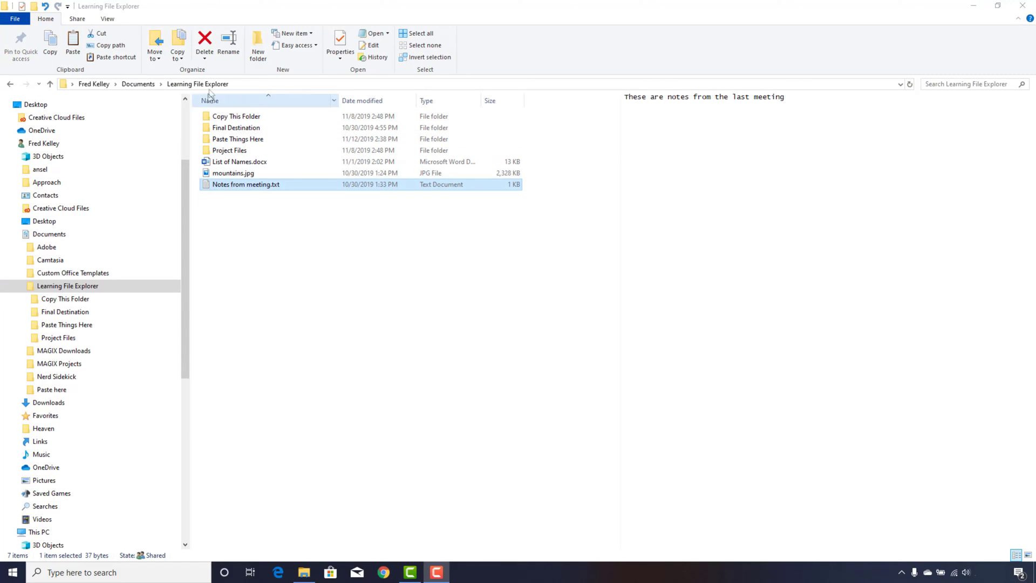
- Rename Notes from meeting.txt to meeting.txt, then create a new folder in Learning File Explorer
{"action": "left_click", "coordinate": [228, 49]}
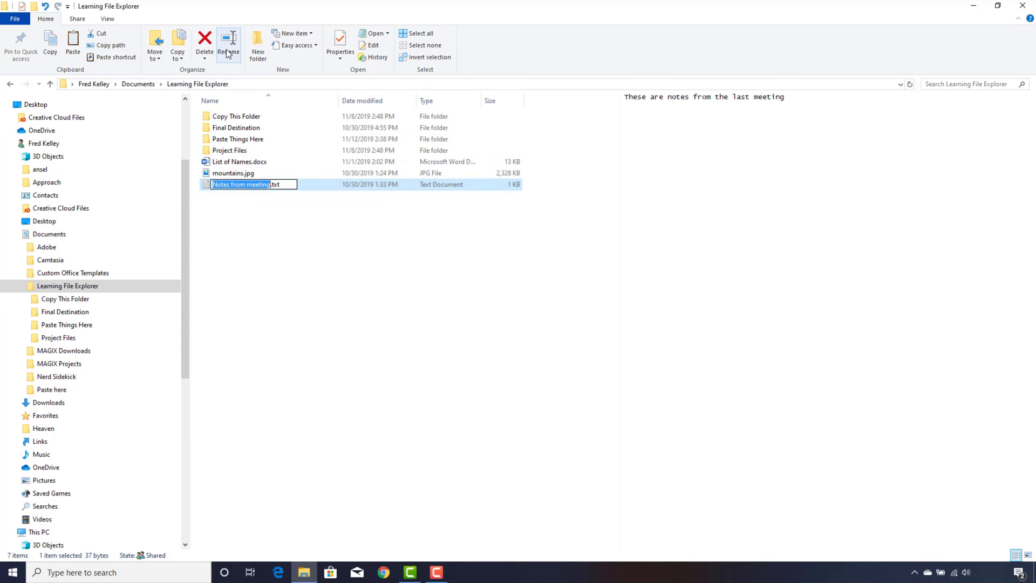
{"action": "type", "text": "meeting"}
{"action": "key", "text": "Return"}
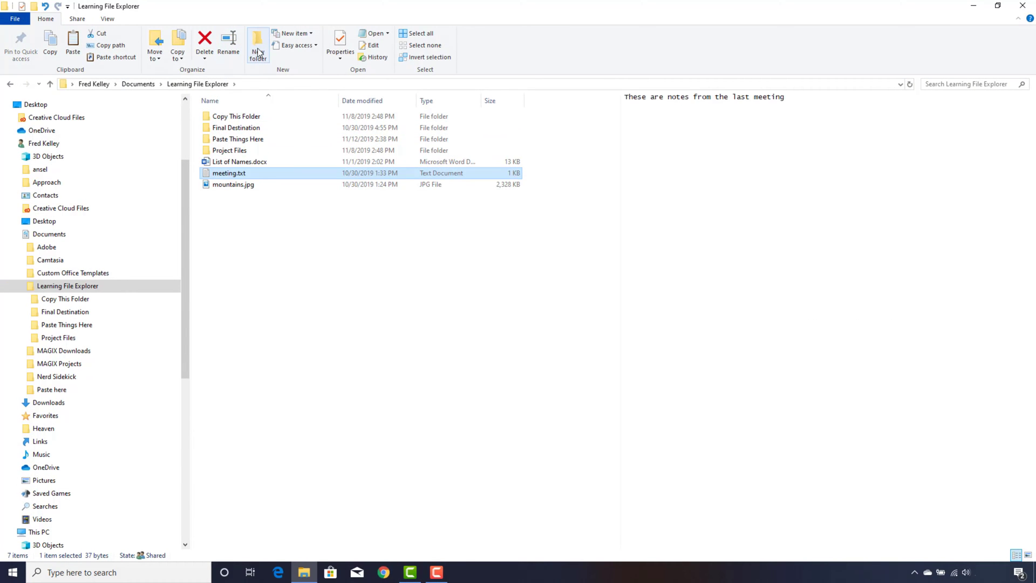
{"action": "left_click", "coordinate": [260, 54]}
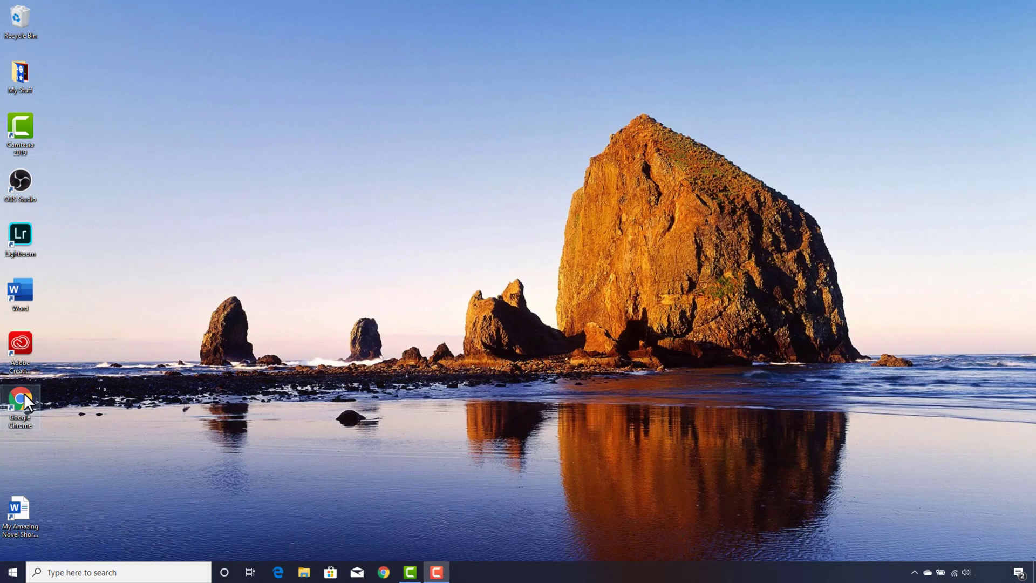
{"action": "double_click", "coordinate": [22, 292]}
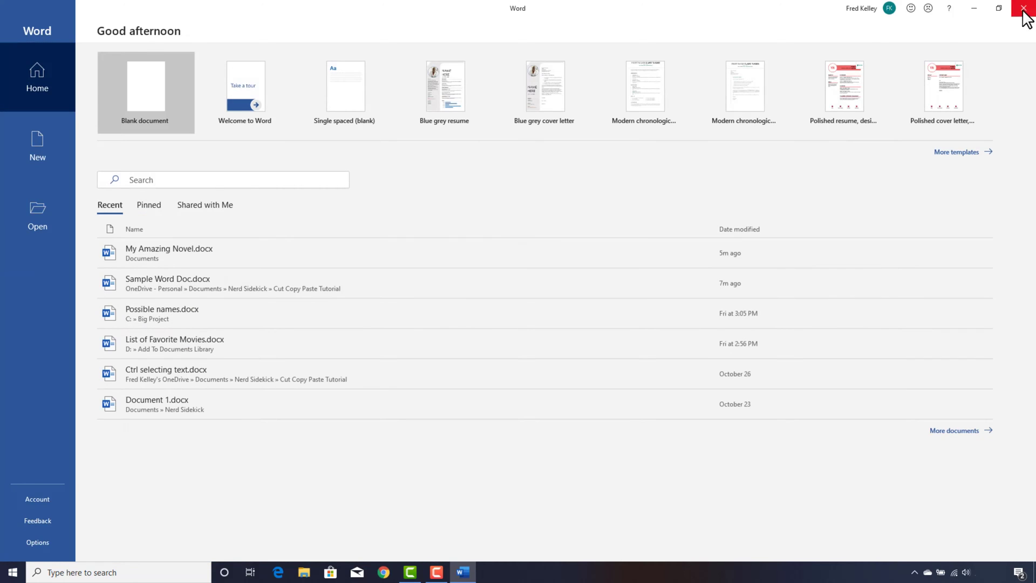
{"action": "left_click", "coordinate": [1024, 8]}
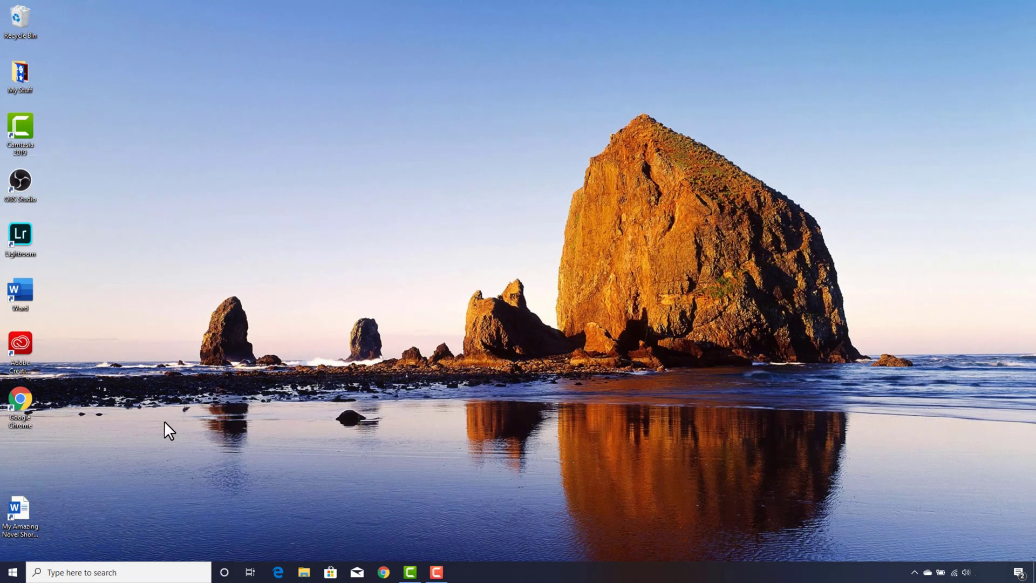
{"action": "double_click", "coordinate": [26, 512]}
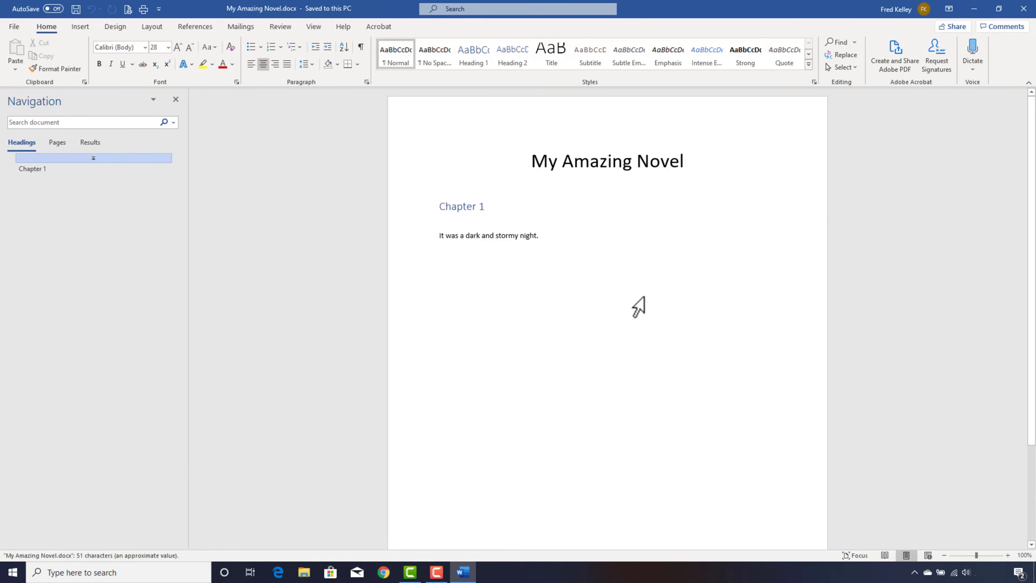
{"action": "left_click", "coordinate": [1024, 8]}
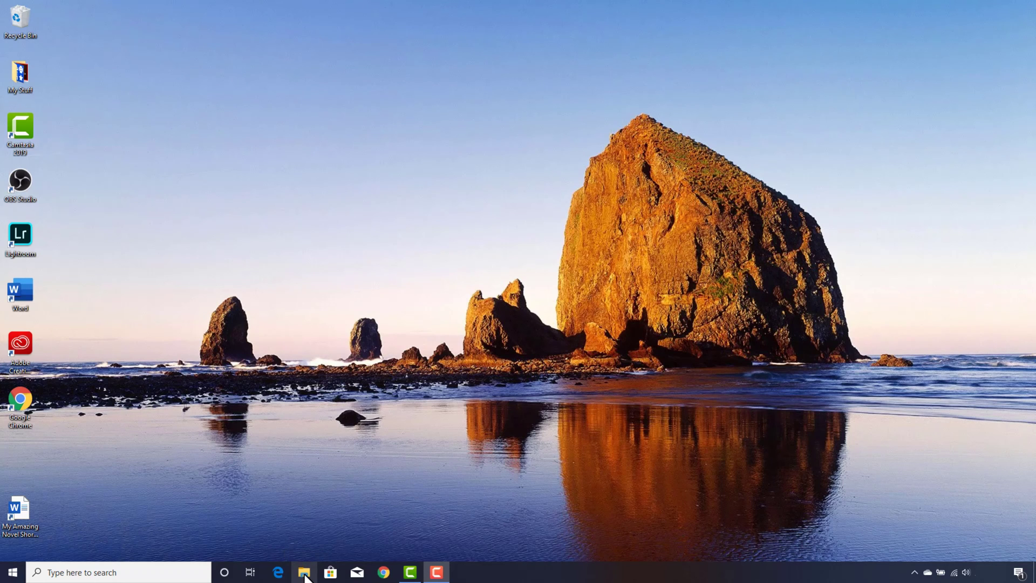
{"action": "left_click", "coordinate": [304, 573]}
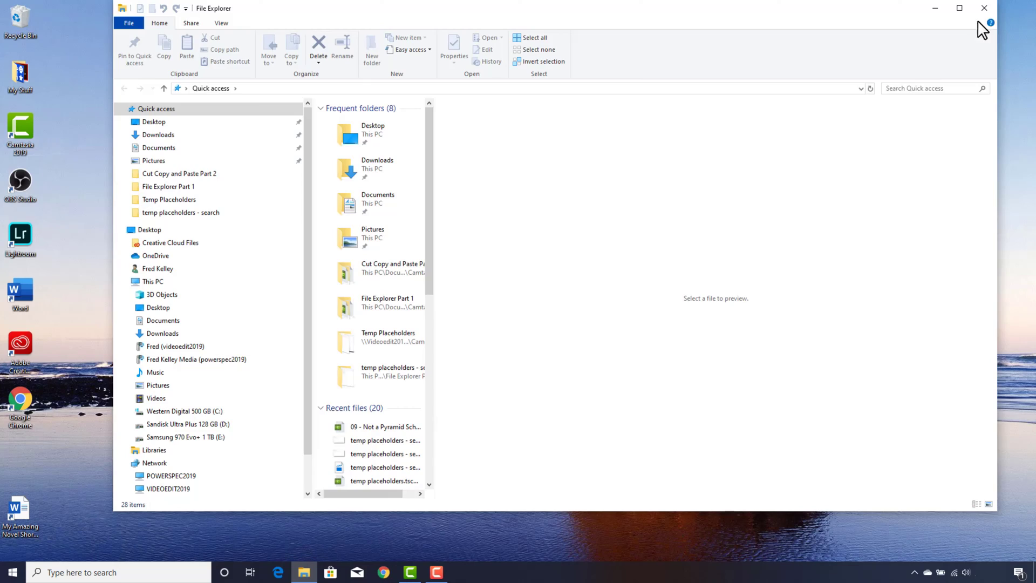
{"action": "left_click", "coordinate": [985, 8]}
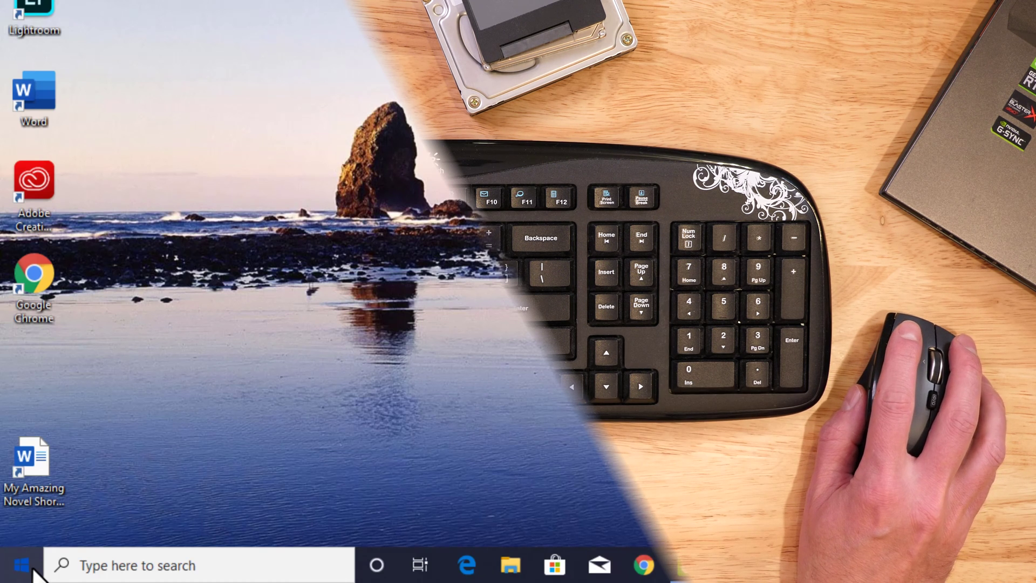
{"action": "right_click", "coordinate": [28, 566]}
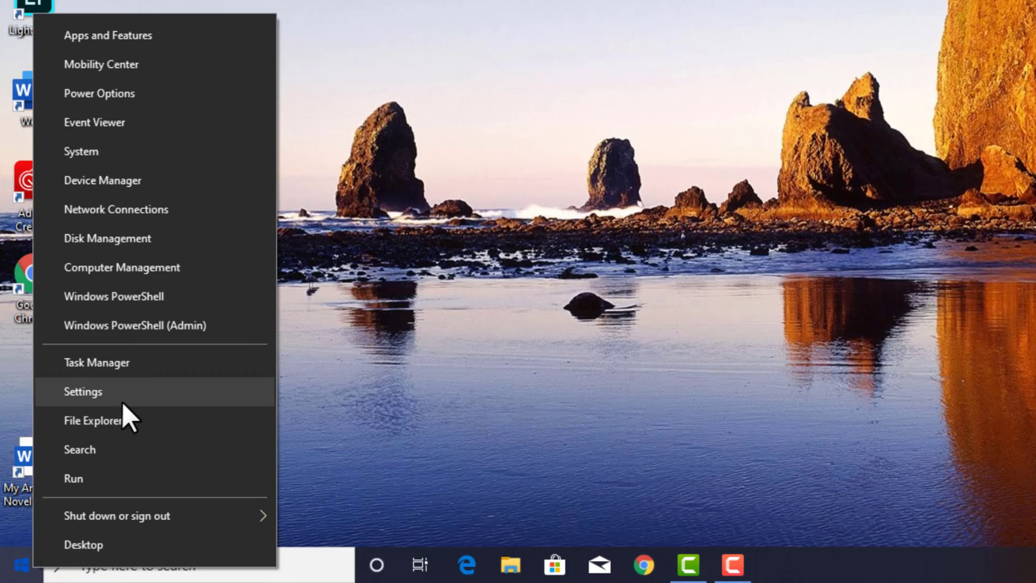
{"action": "left_click", "coordinate": [162, 420]}
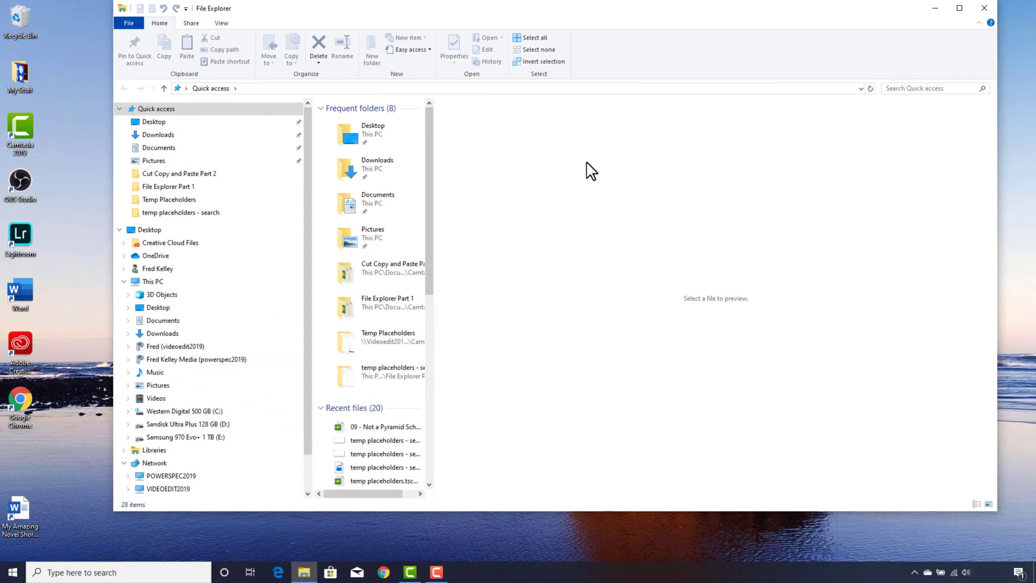
{"action": "left_click", "coordinate": [980, 11]}
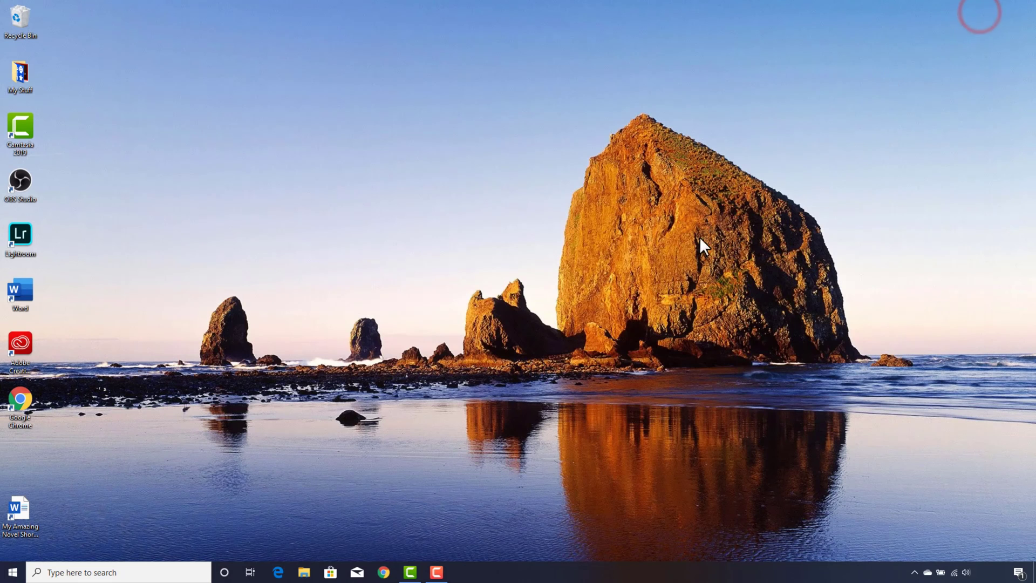
{"action": "left_click", "coordinate": [13, 572]}
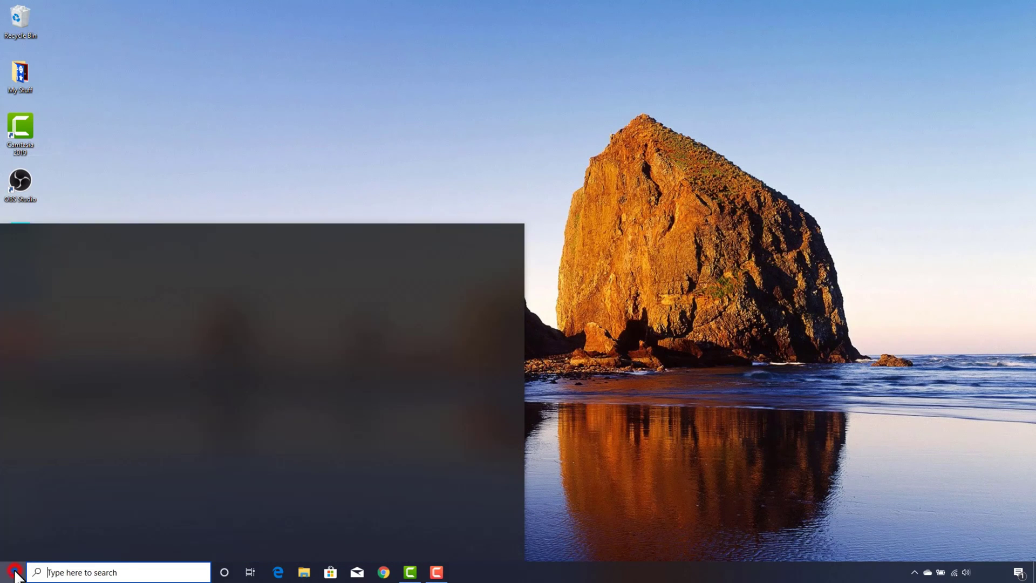
{"action": "scroll", "coordinate": [109, 404], "scroll_direction": "down", "scroll_amount": 5}
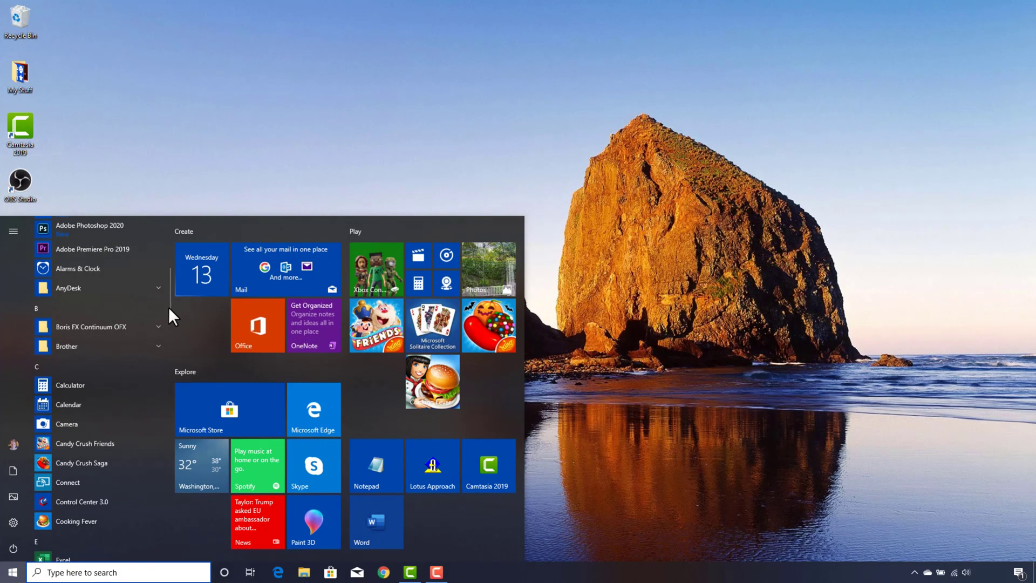
{"action": "left_click_drag", "start_coordinate": [169, 307], "coordinate": [161, 540]}
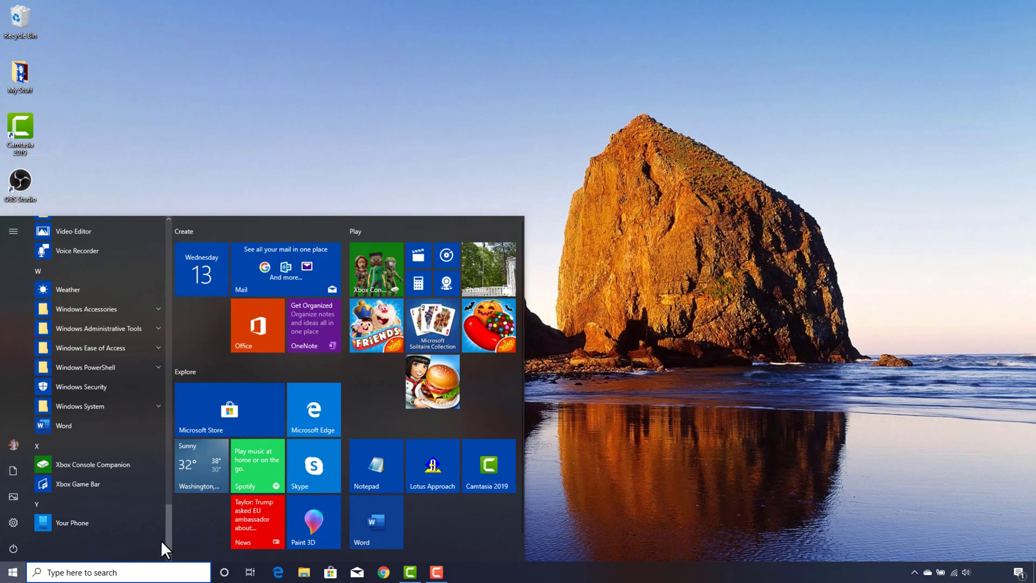
{"action": "left_click", "coordinate": [97, 405]}
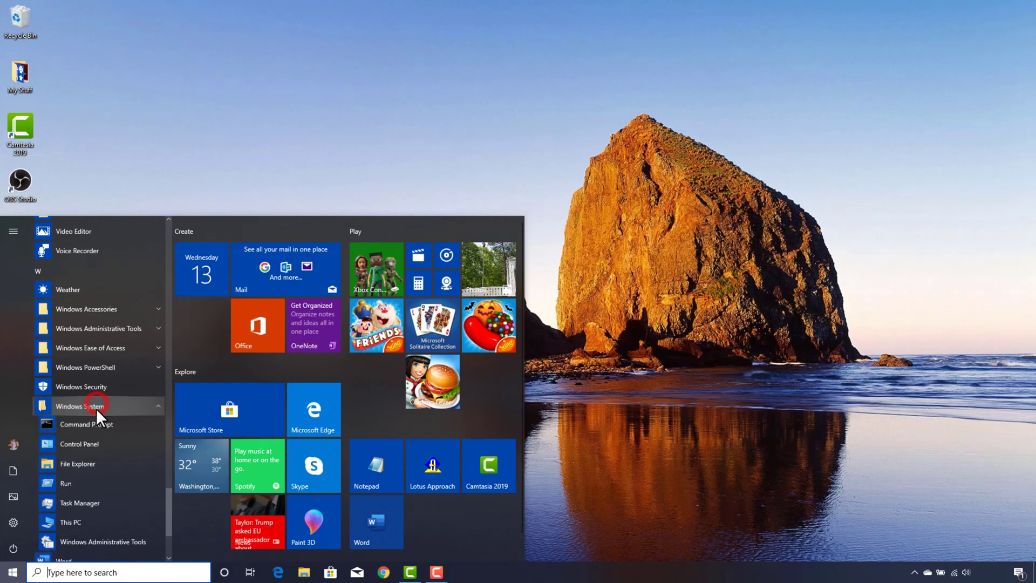
{"action": "left_click", "coordinate": [96, 462]}
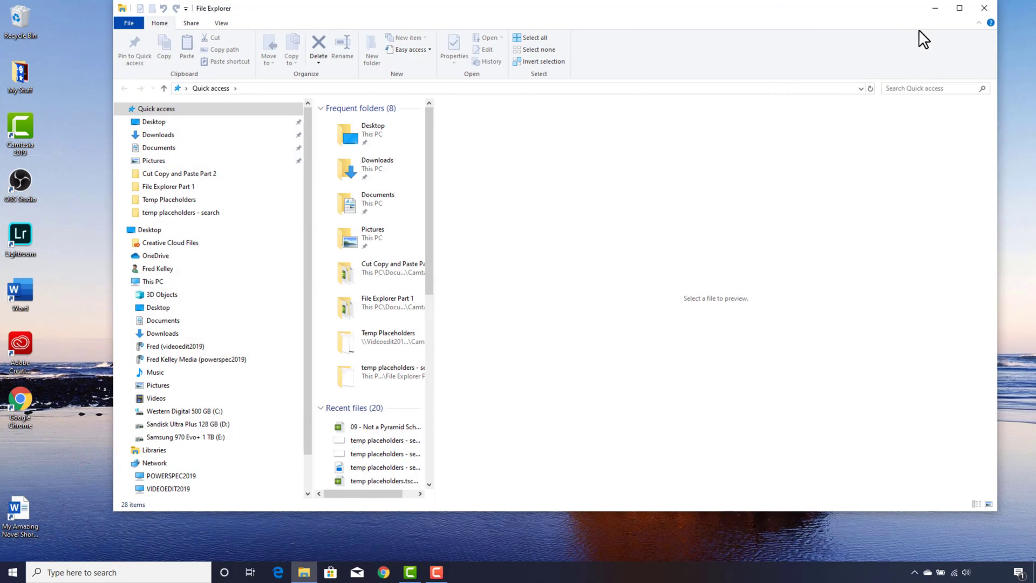
- Close File Explorer and search Windows for 'file' to find the File Explorer app
{"action": "left_click", "coordinate": [984, 8]}
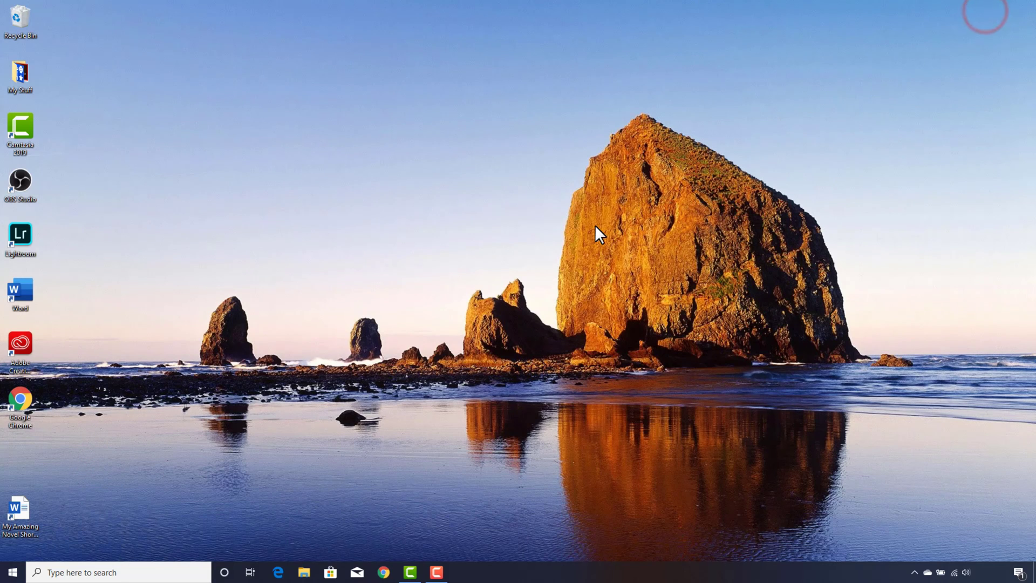
{"action": "left_click", "coordinate": [172, 564]}
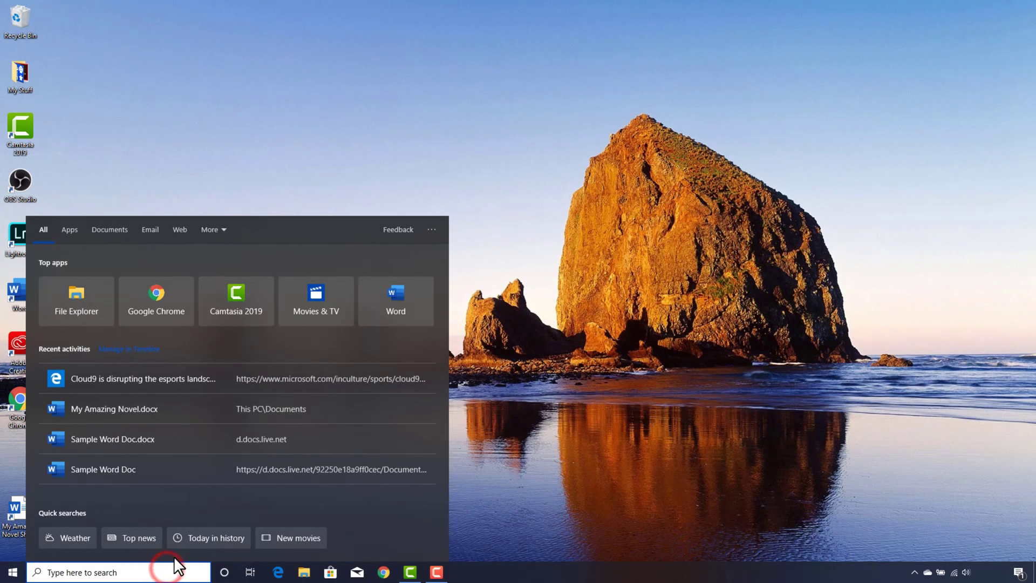
{"action": "type", "text": "file"}
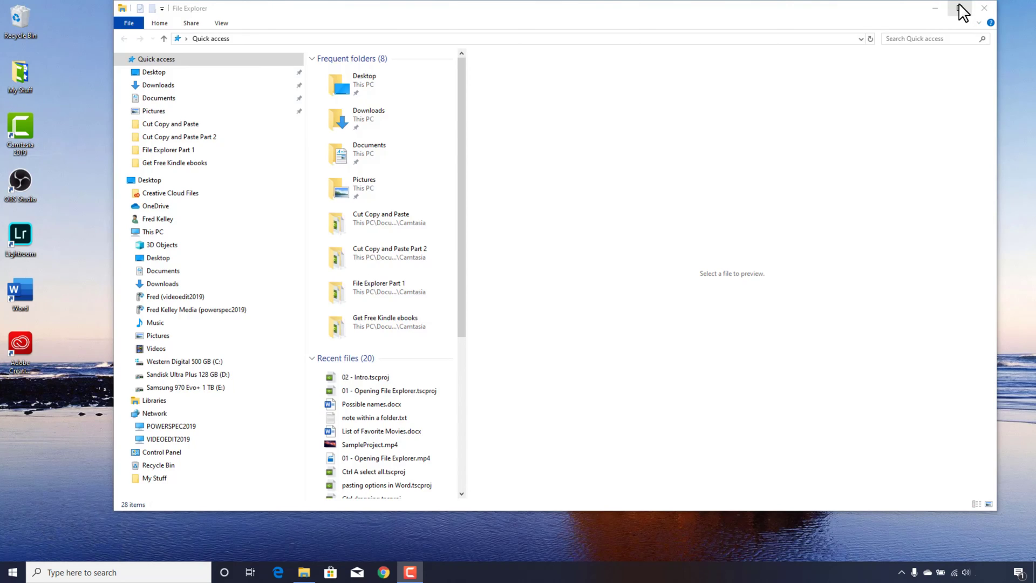
- Maximize the window, browse C: folders ComboKey through Program Files (x86), then collapse C:
{"action": "double_click", "coordinate": [962, 8]}
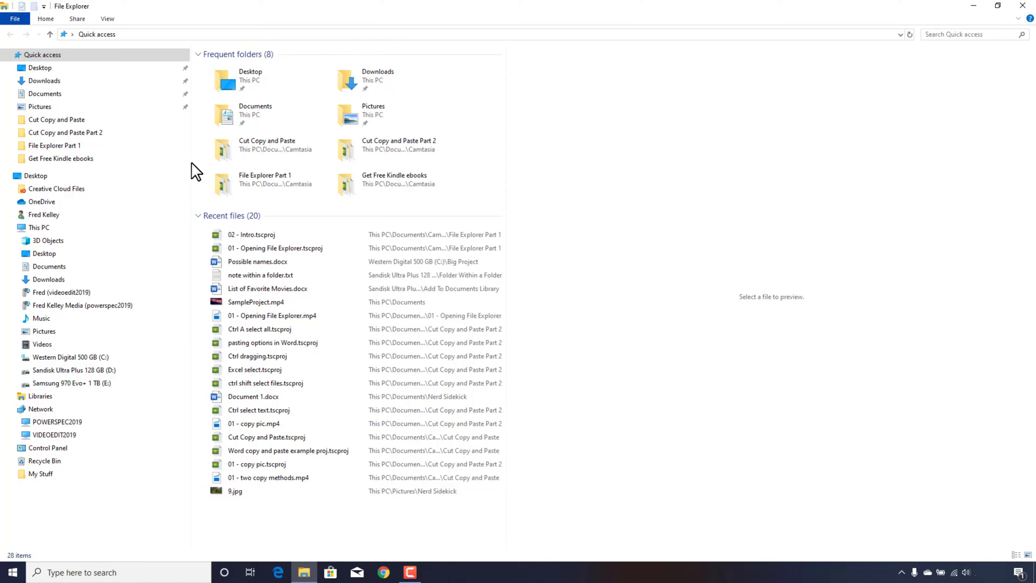
{"action": "left_click", "coordinate": [14, 357]}
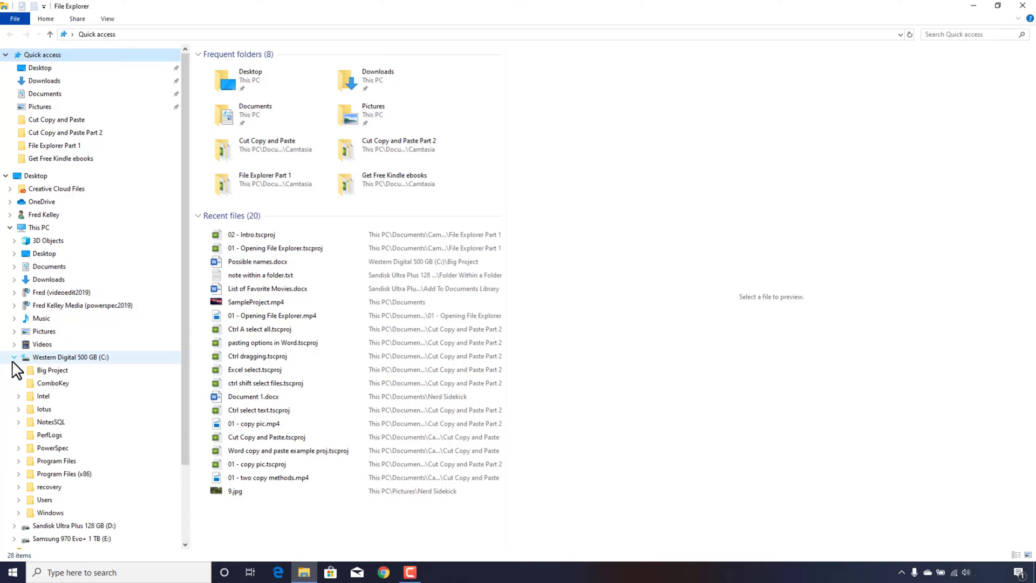
{"action": "left_click", "coordinate": [40, 382]}
{"action": "left_click", "coordinate": [42, 398]}
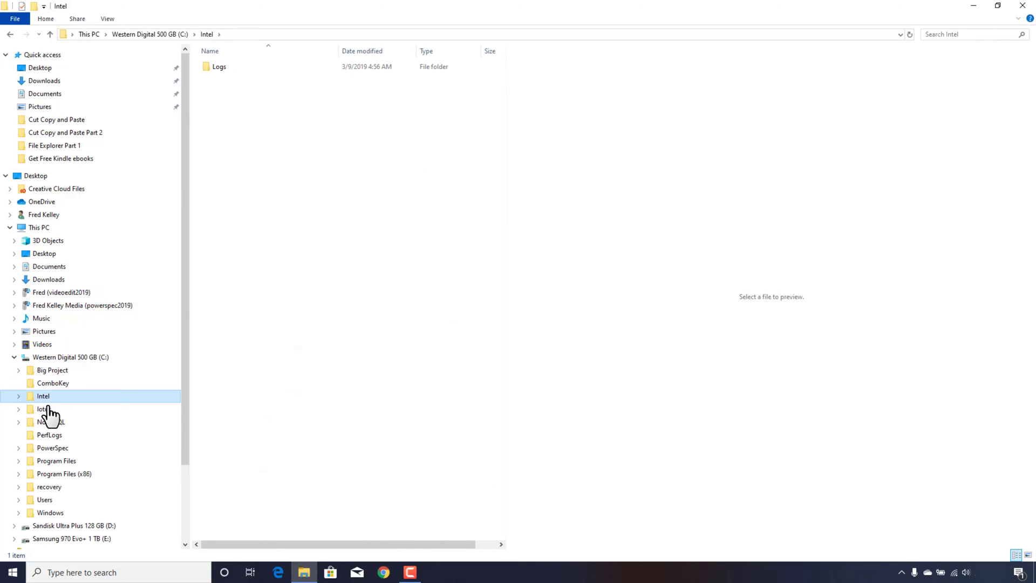
{"action": "left_click", "coordinate": [51, 423]}
{"action": "left_click", "coordinate": [53, 448]}
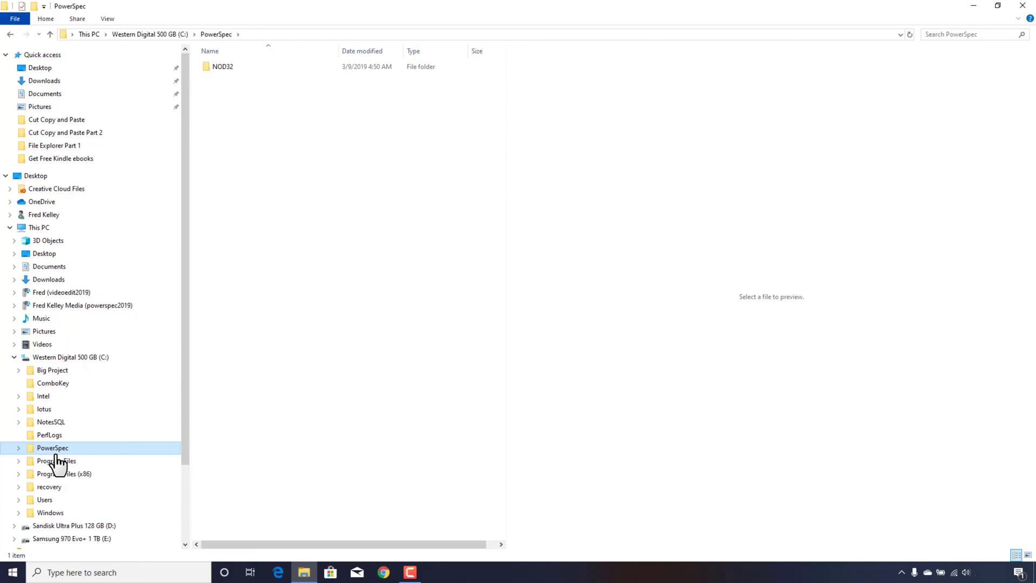
{"action": "left_click", "coordinate": [56, 462]}
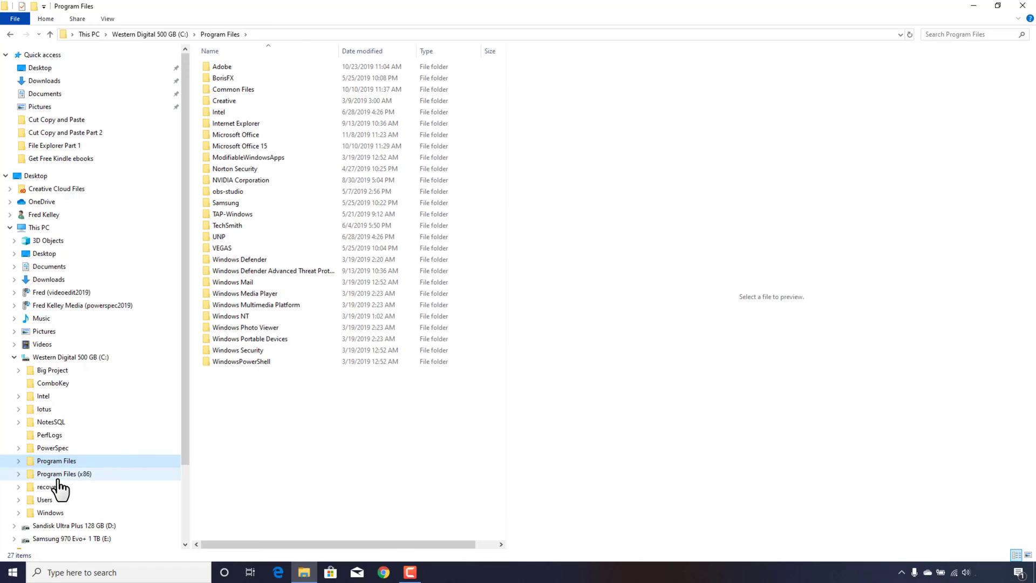
{"action": "left_click", "coordinate": [60, 476]}
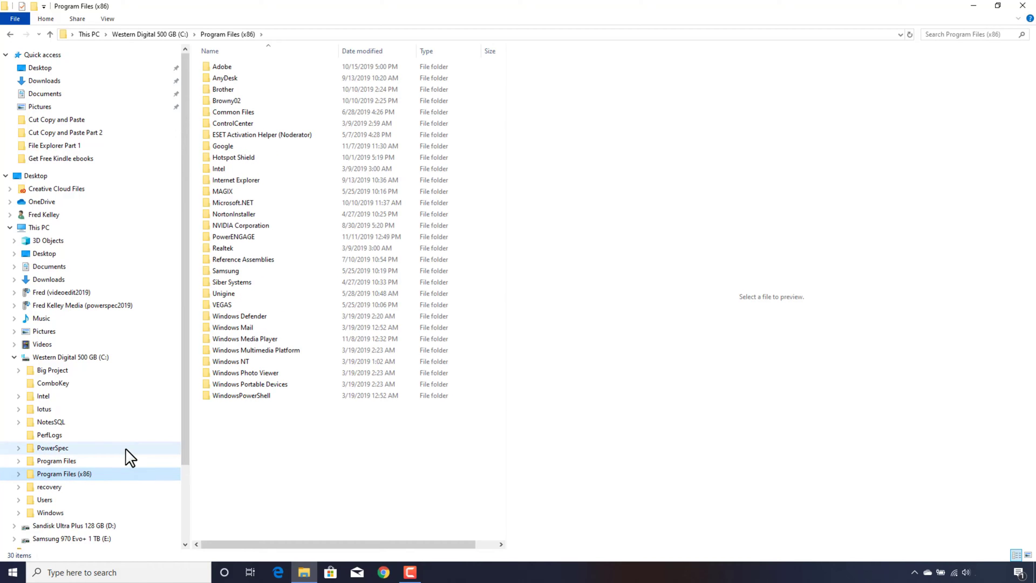
{"action": "left_click", "coordinate": [14, 357]}
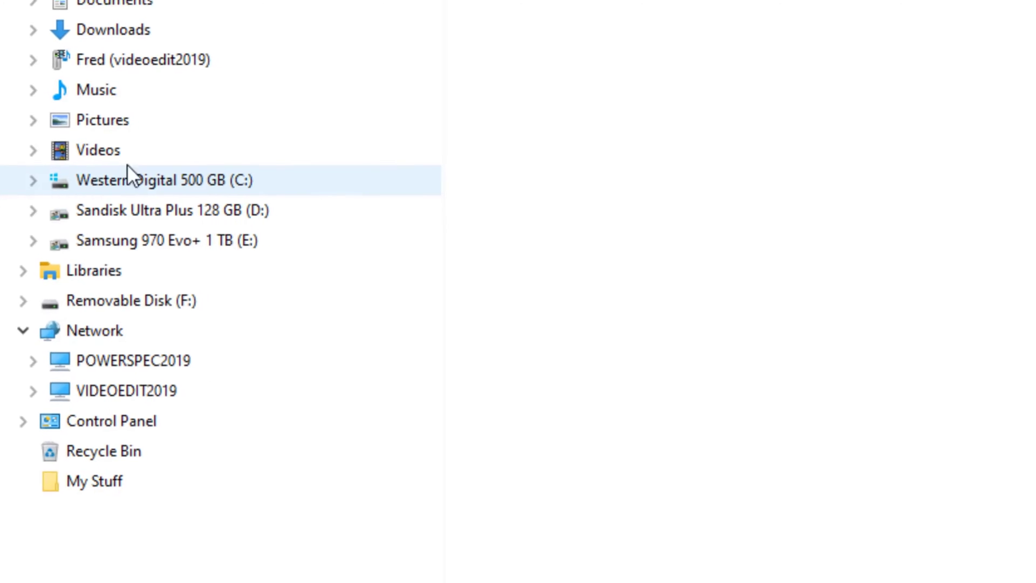
- Expand and collapse the C:, Sandisk (D:) and Samsung 970 Evo+ (E:) drives in turn
{"action": "left_click", "coordinate": [33, 179]}
{"action": "left_click", "coordinate": [25, 188]}
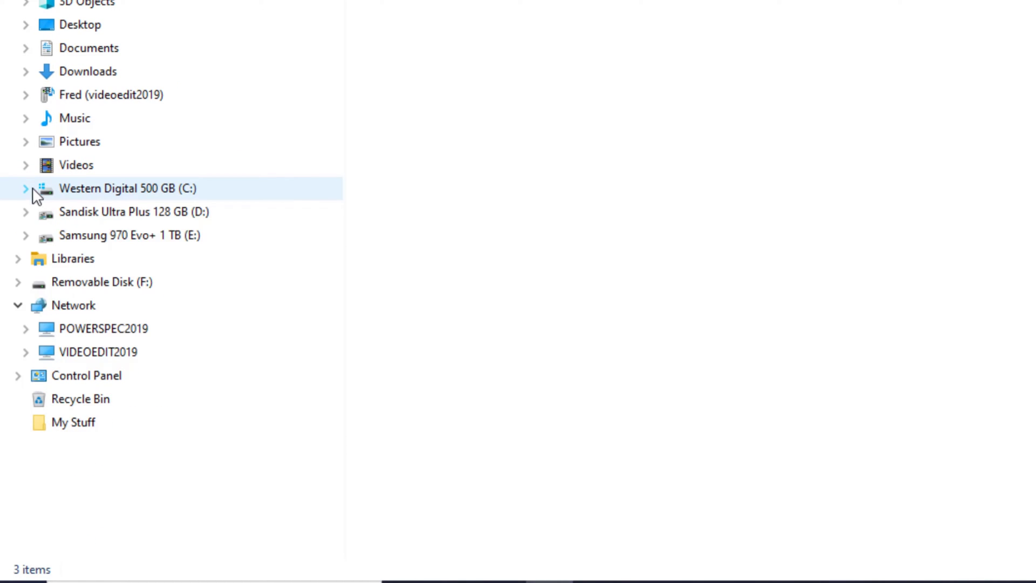
{"action": "left_click", "coordinate": [25, 212]}
{"action": "left_click", "coordinate": [26, 212]}
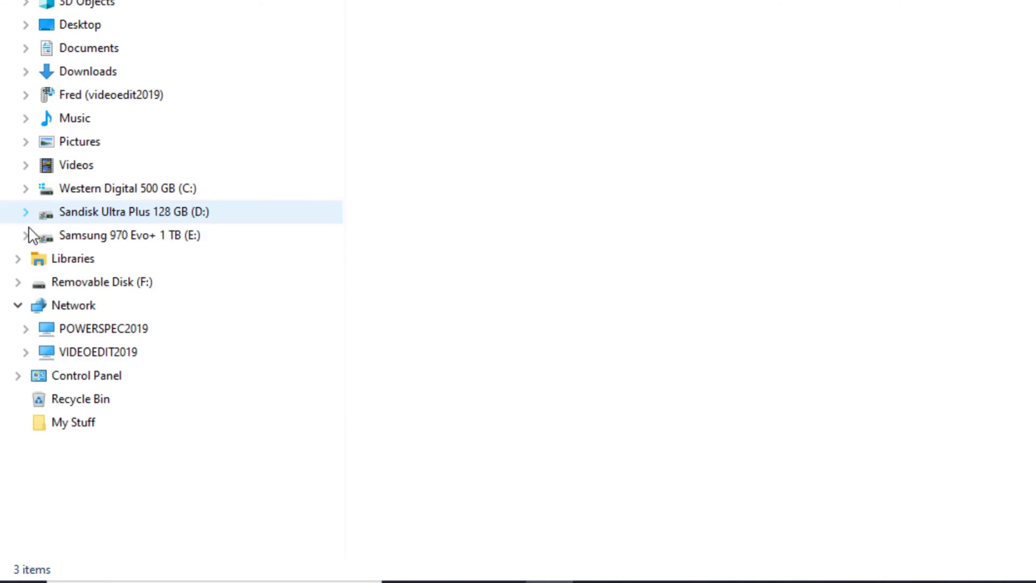
{"action": "left_click", "coordinate": [25, 235]}
{"action": "left_click", "coordinate": [22, 237]}
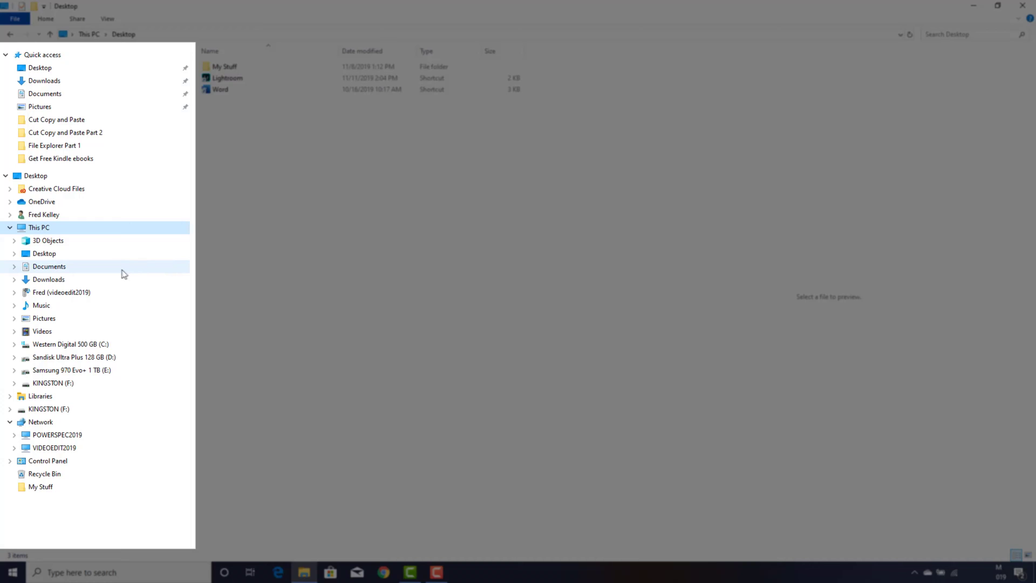
- Expand and collapse Libraries, then collapse This PC in the navigation pane
{"action": "left_click", "coordinate": [9, 396]}
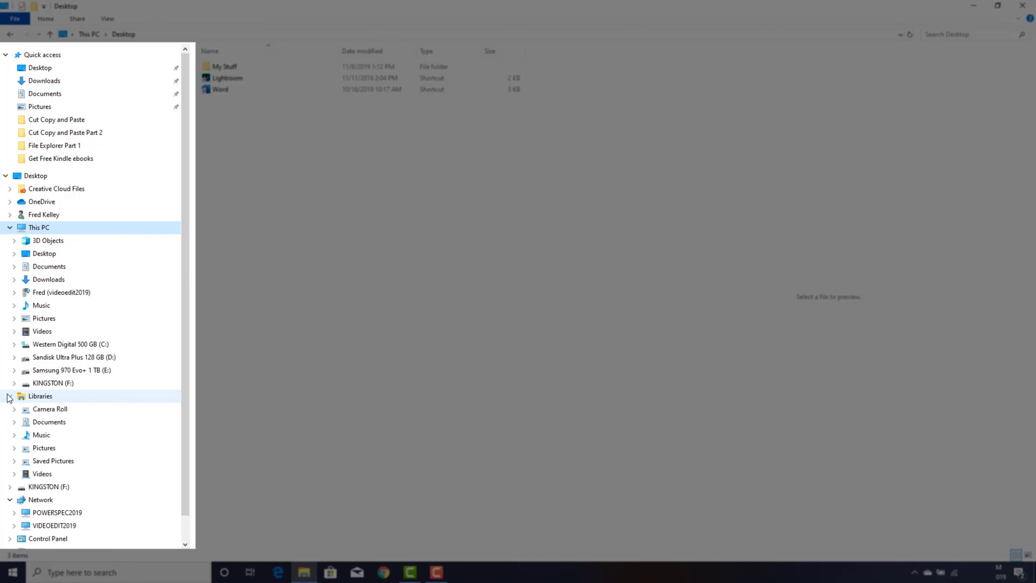
{"action": "left_click", "coordinate": [9, 397]}
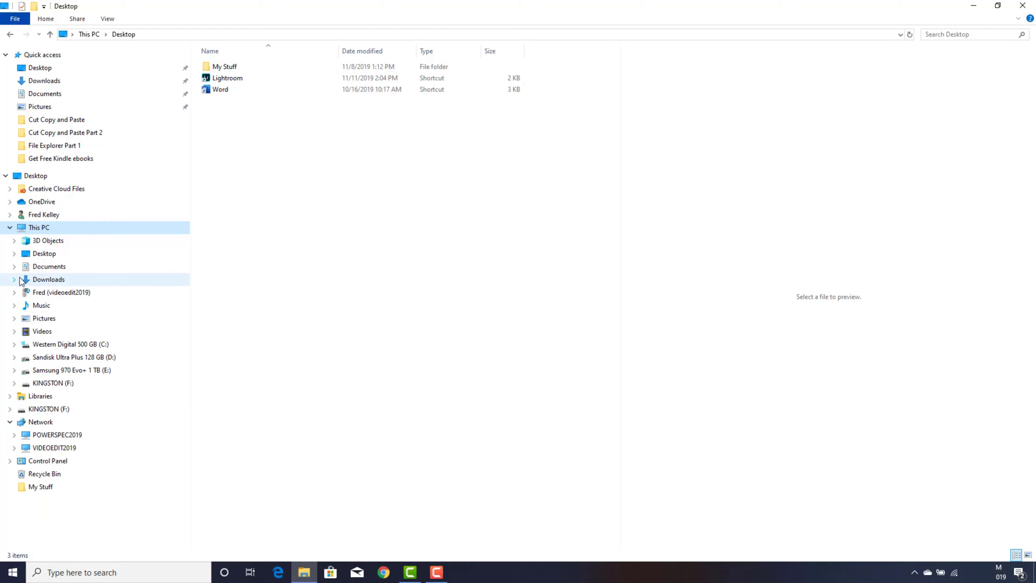
{"action": "left_click", "coordinate": [9, 228]}
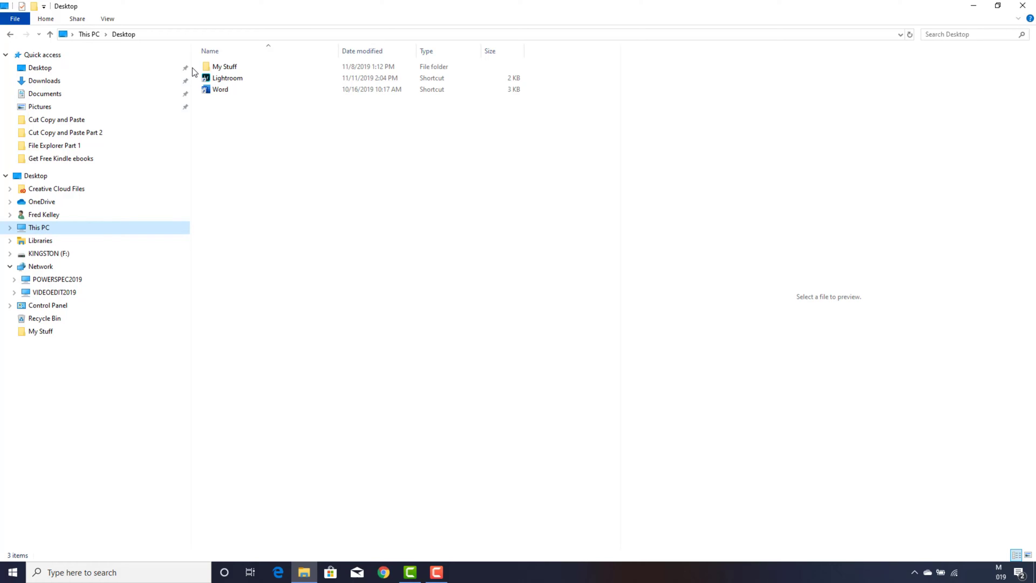
- Expand Libraries and Documents, then open the Documents library's combined 17 items
{"action": "left_click", "coordinate": [9, 240]}
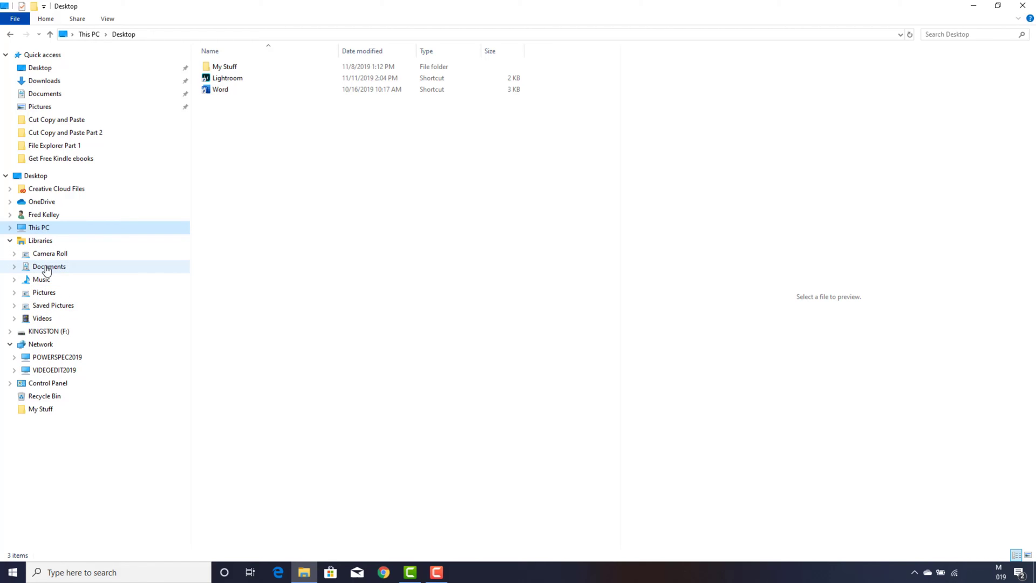
{"action": "left_click", "coordinate": [14, 266]}
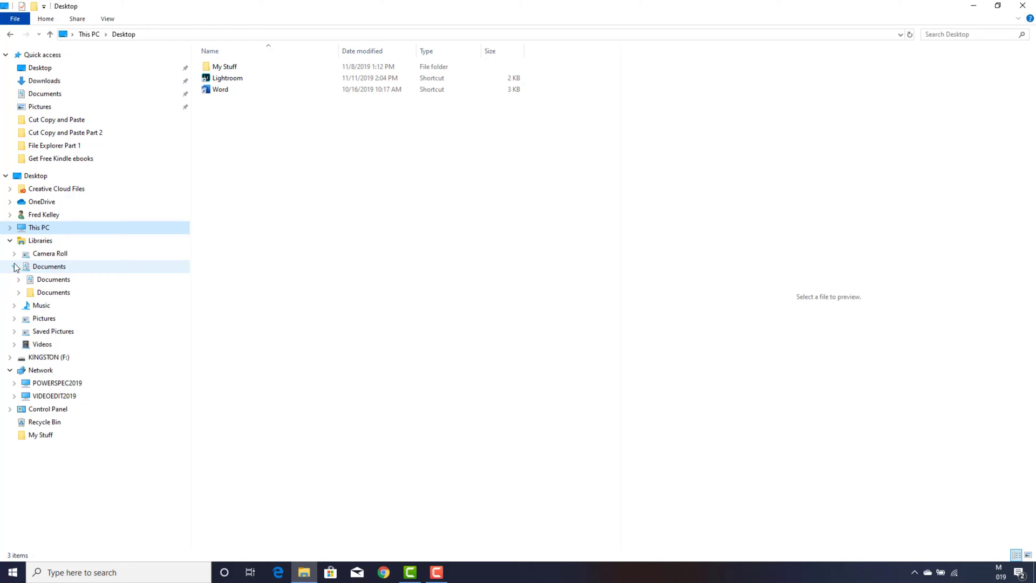
{"action": "left_click", "coordinate": [36, 269]}
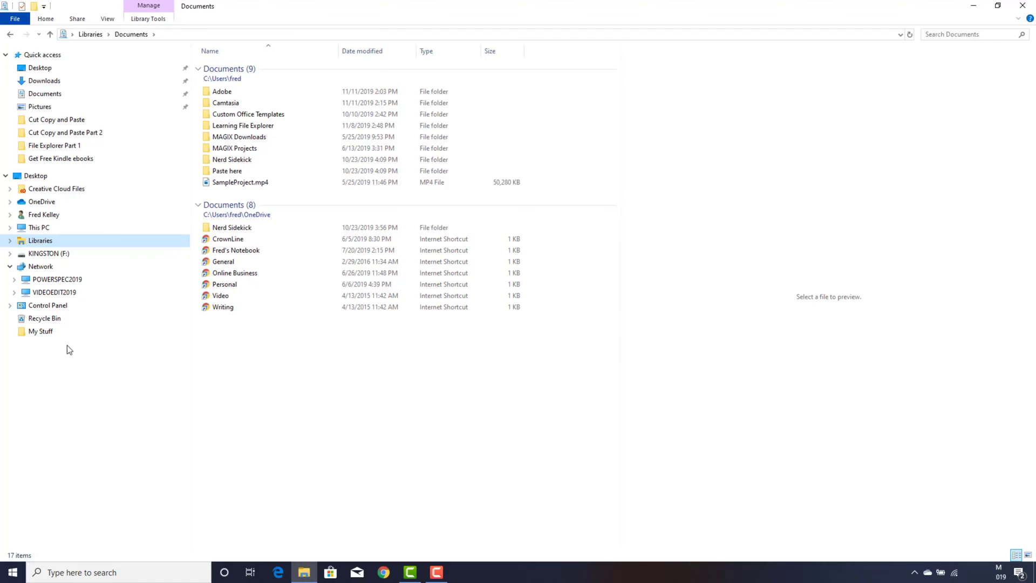
- Expand the user folder, go to its Documents, and open the Learning File Explorer folder
{"action": "left_click", "coordinate": [10, 217]}
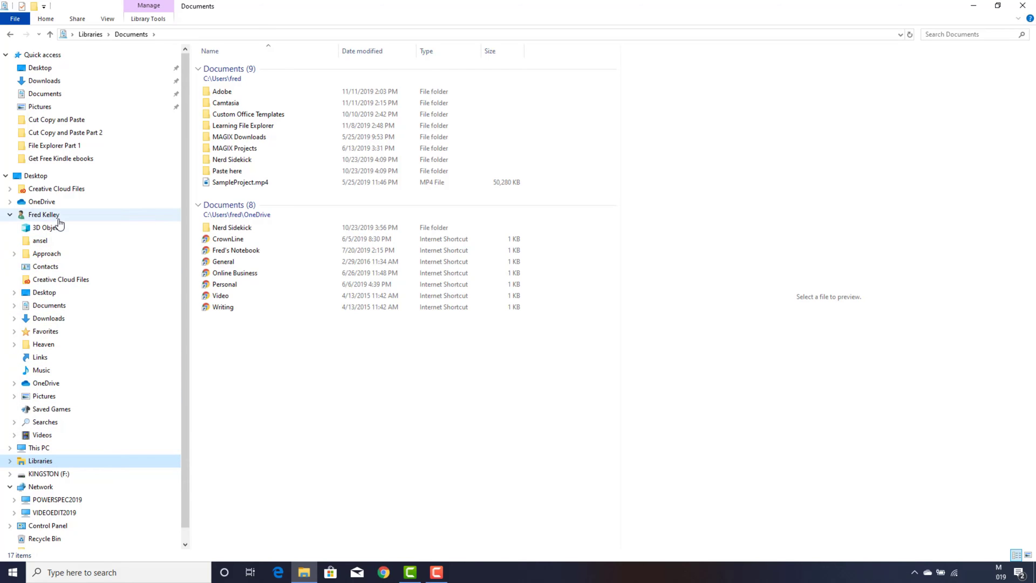
{"action": "left_click", "coordinate": [47, 306]}
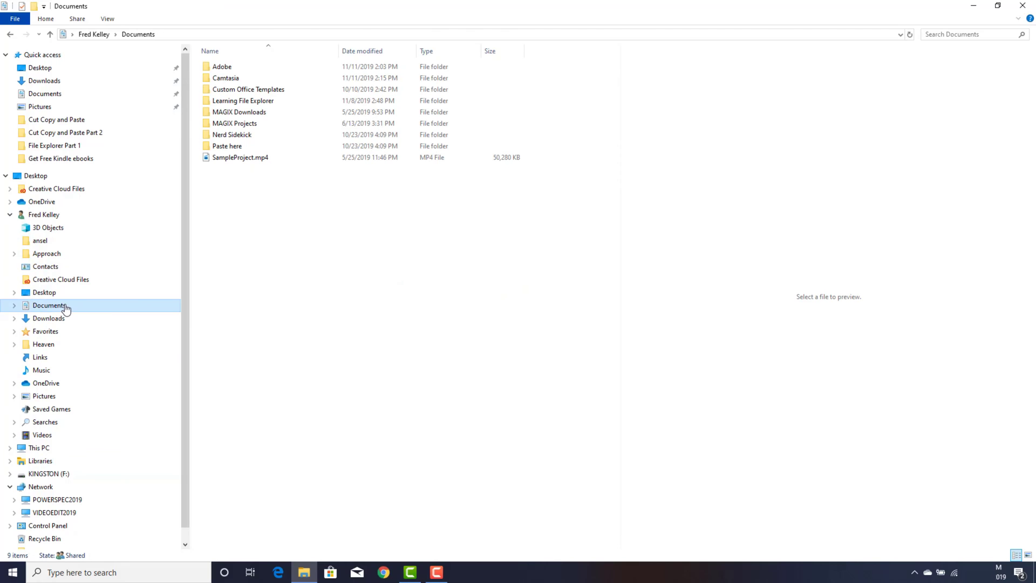
{"action": "left_click", "coordinate": [270, 103]}
{"action": "double_click", "coordinate": [270, 102]}
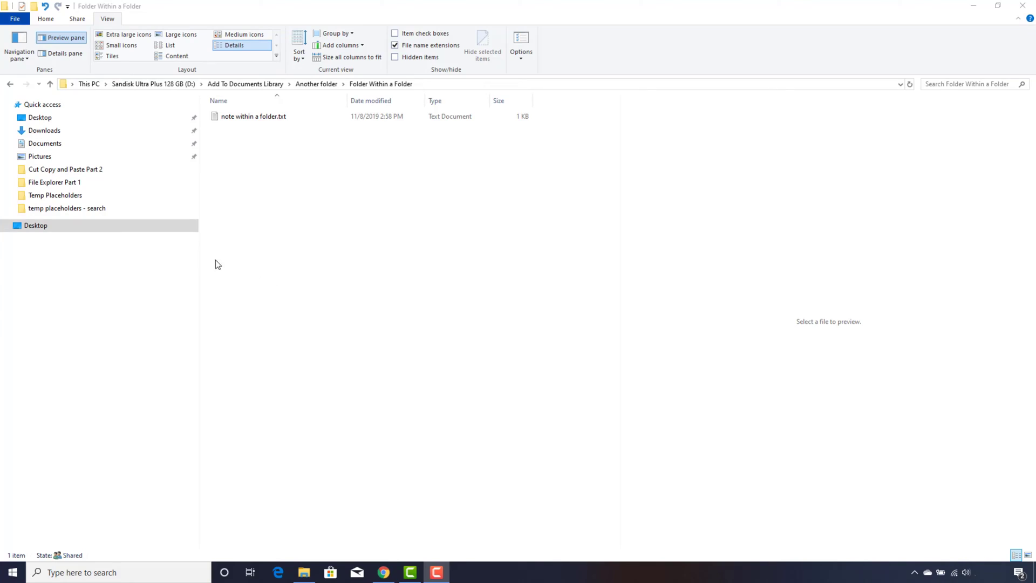
- Expand Desktop, This PC, D:, Add To Documents Library and Another folder; open Folder Within a Folder
{"action": "left_click", "coordinate": [6, 226]}
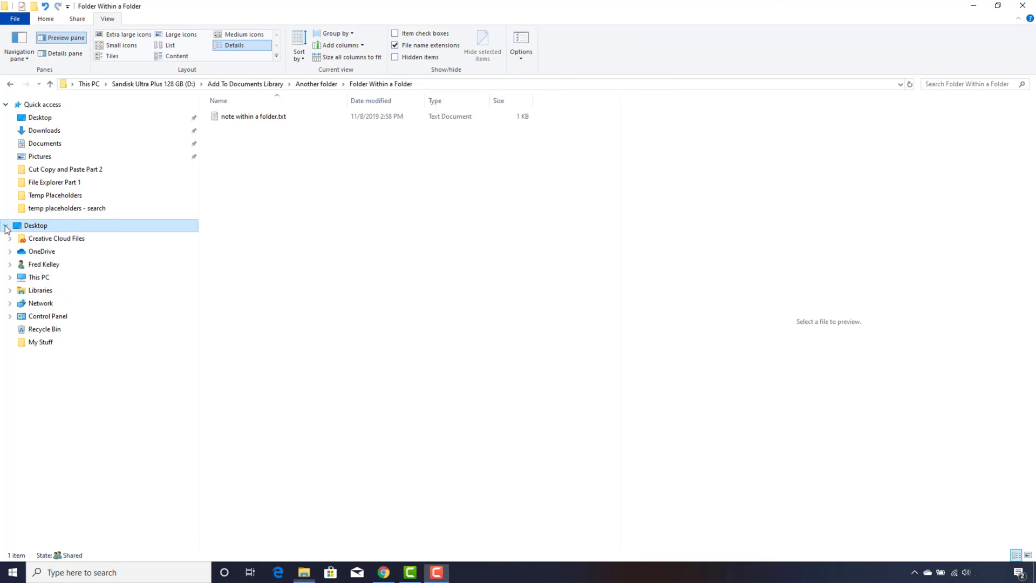
{"action": "left_click", "coordinate": [10, 277]}
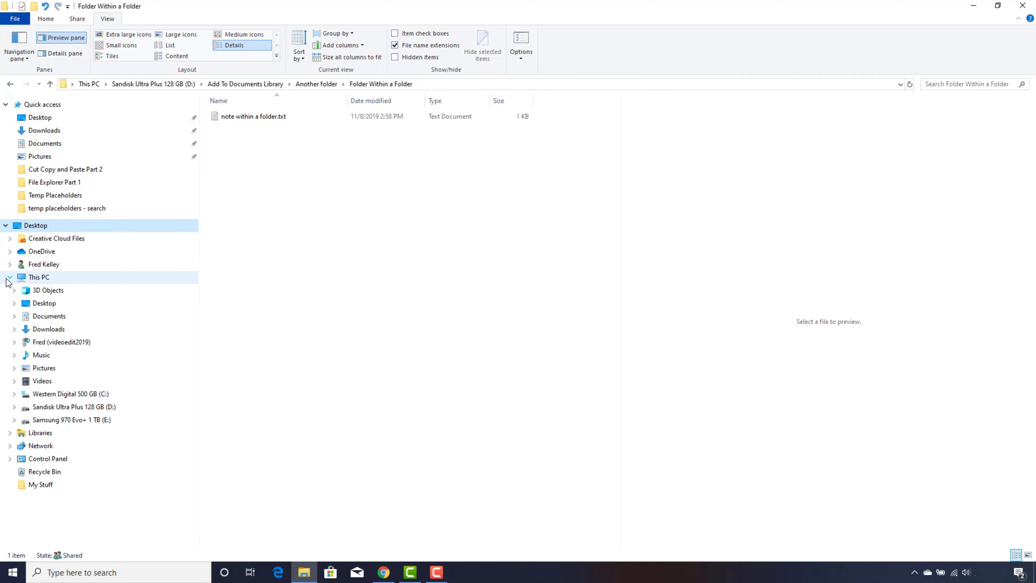
{"action": "left_click", "coordinate": [14, 407]}
{"action": "left_click", "coordinate": [19, 420]}
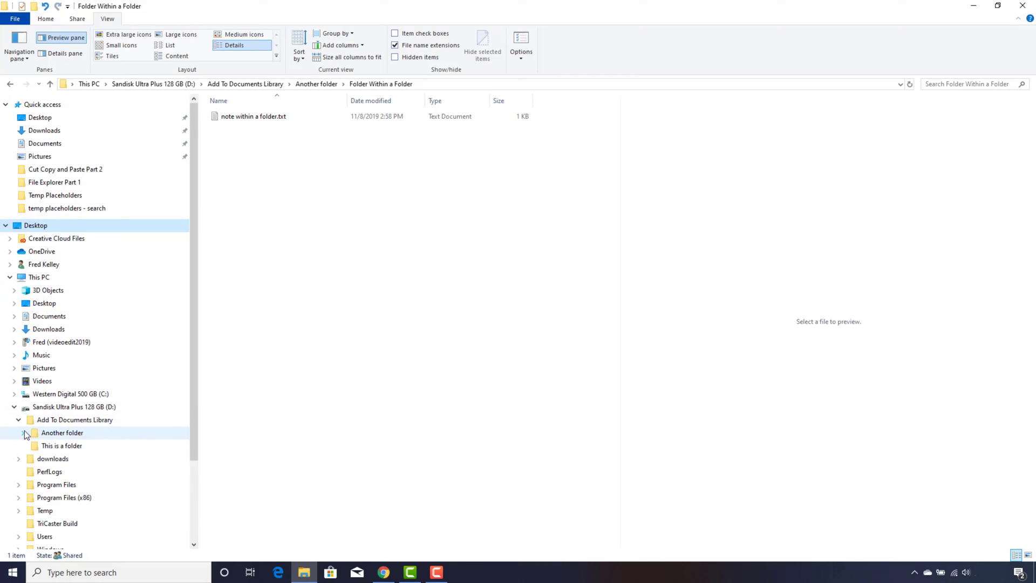
{"action": "left_click", "coordinate": [23, 433]}
{"action": "left_click", "coordinate": [43, 446]}
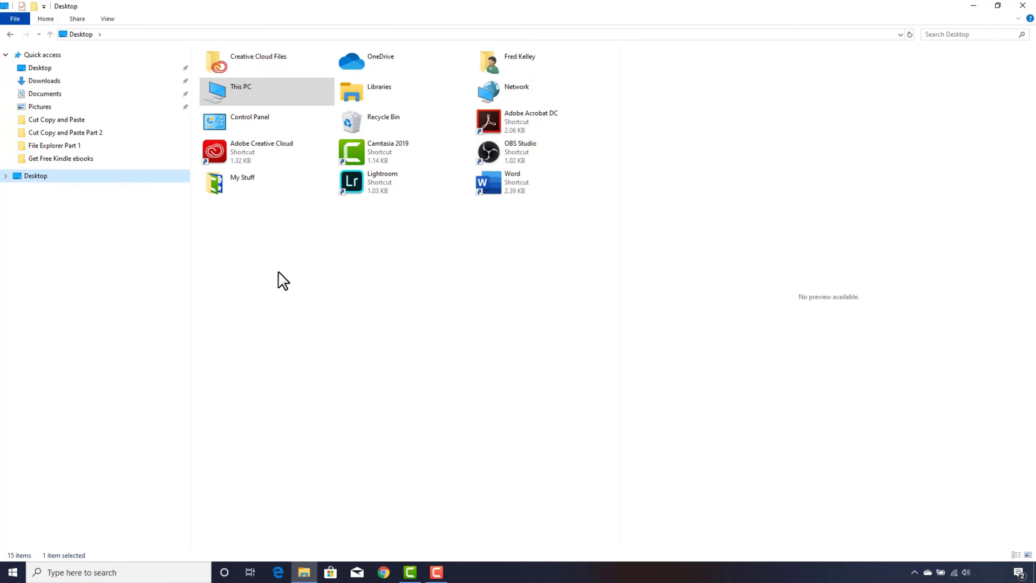
- Expand Desktop, This PC and C:, then open PowerSpec and Program Files (x86)
{"action": "left_click", "coordinate": [5, 176]}
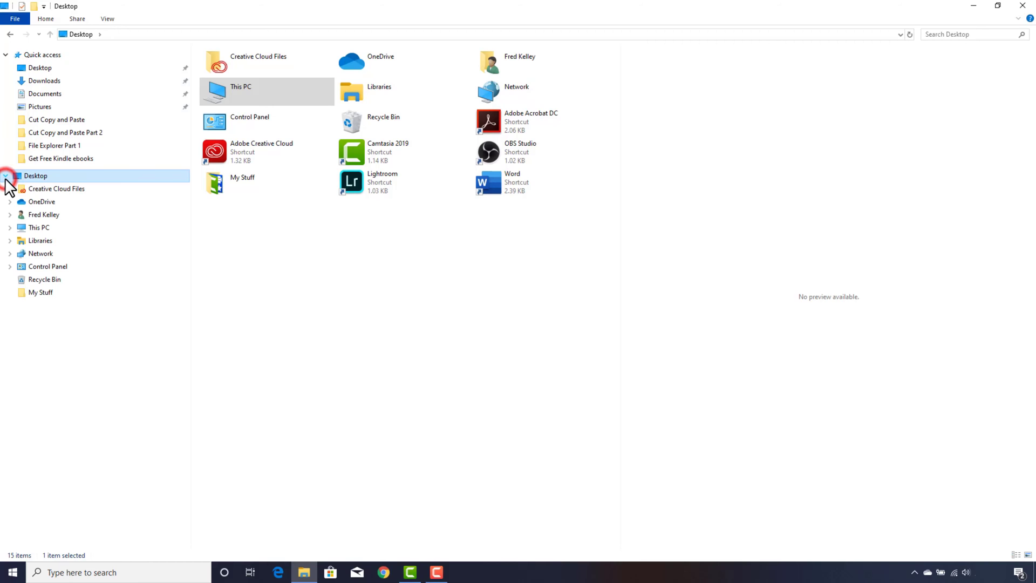
{"action": "left_click", "coordinate": [8, 228]}
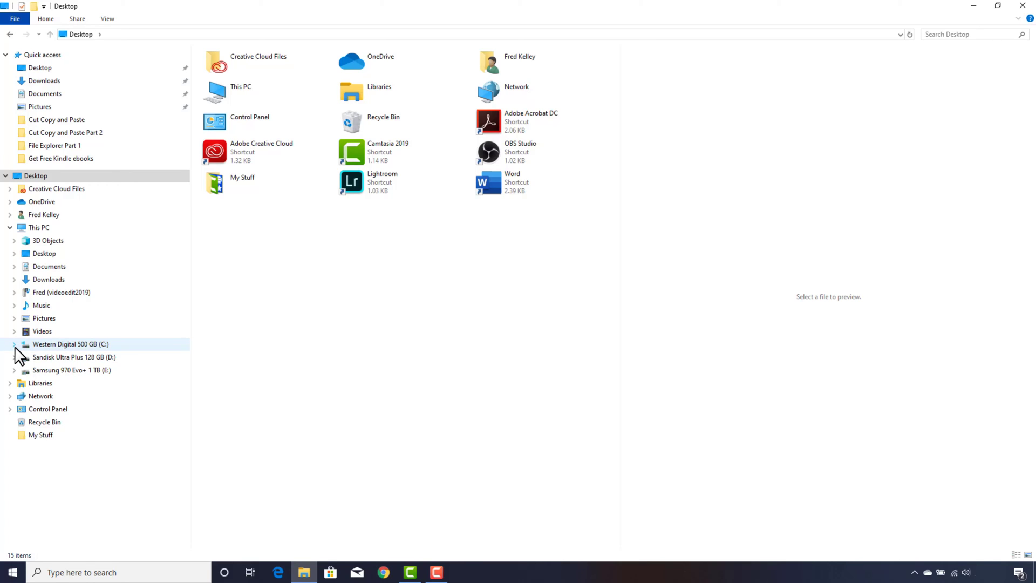
{"action": "left_click", "coordinate": [14, 344]}
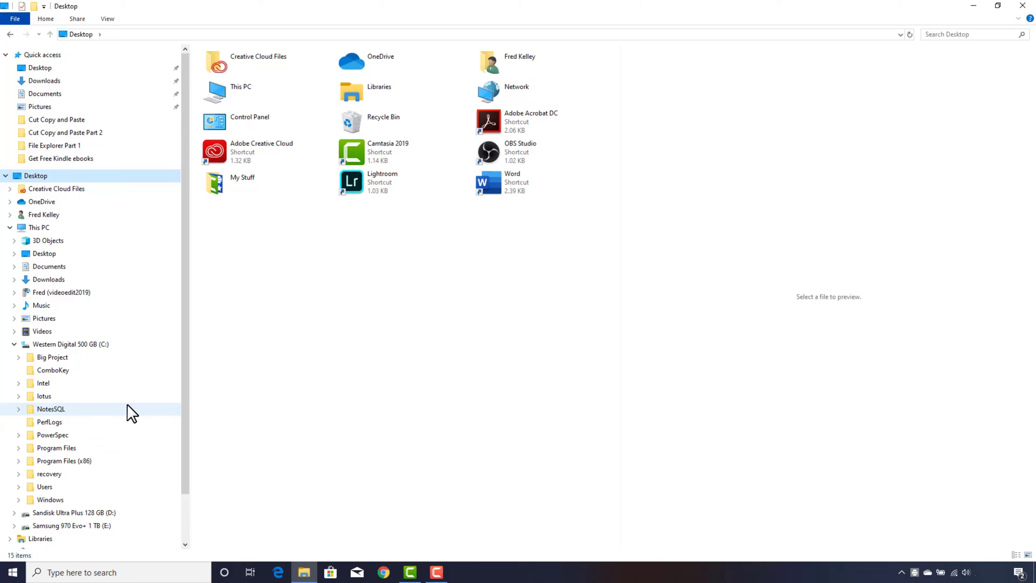
{"action": "left_click", "coordinate": [54, 435]}
{"action": "left_click", "coordinate": [65, 461]}
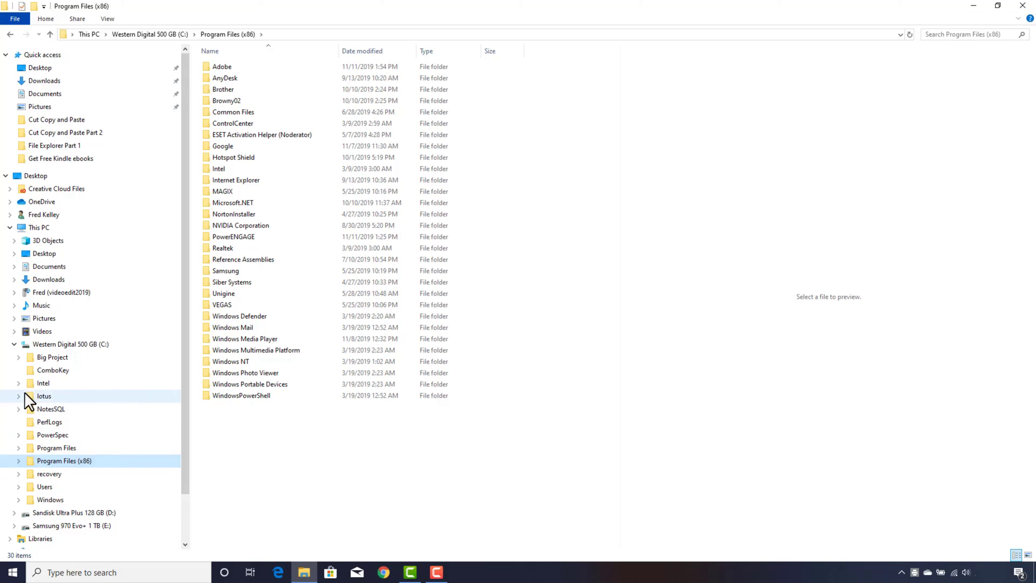
{"action": "left_click", "coordinate": [14, 346]}
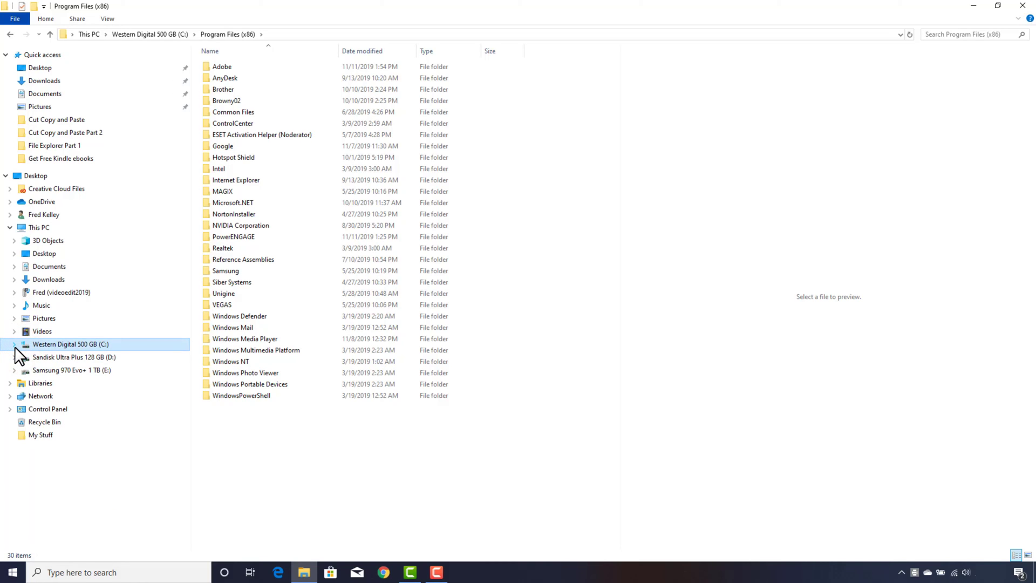
{"action": "left_click", "coordinate": [14, 346]}
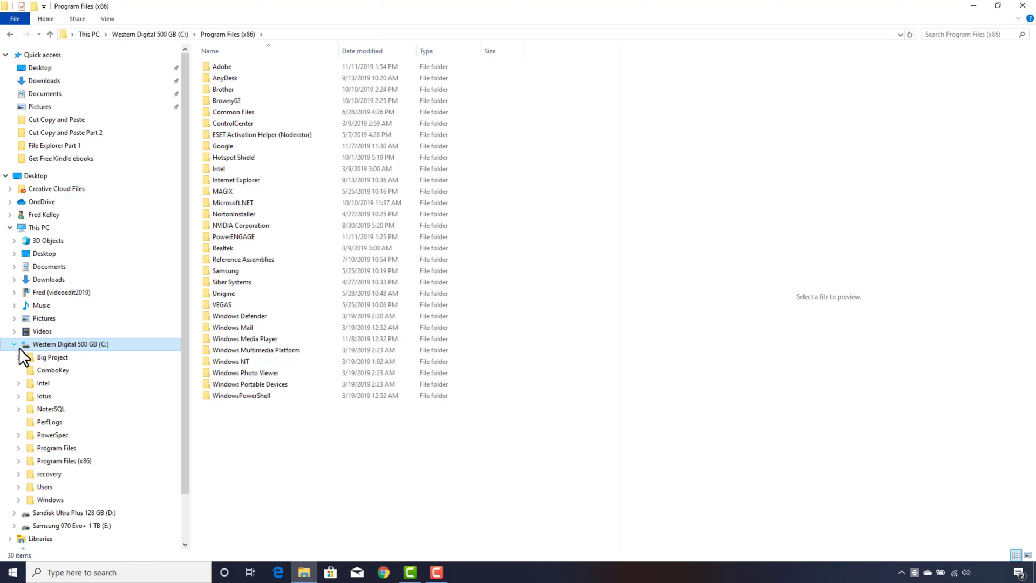
- Show the Western Digital 500 GB (C:) drive root with its 13 items
{"action": "left_click", "coordinate": [47, 347]}
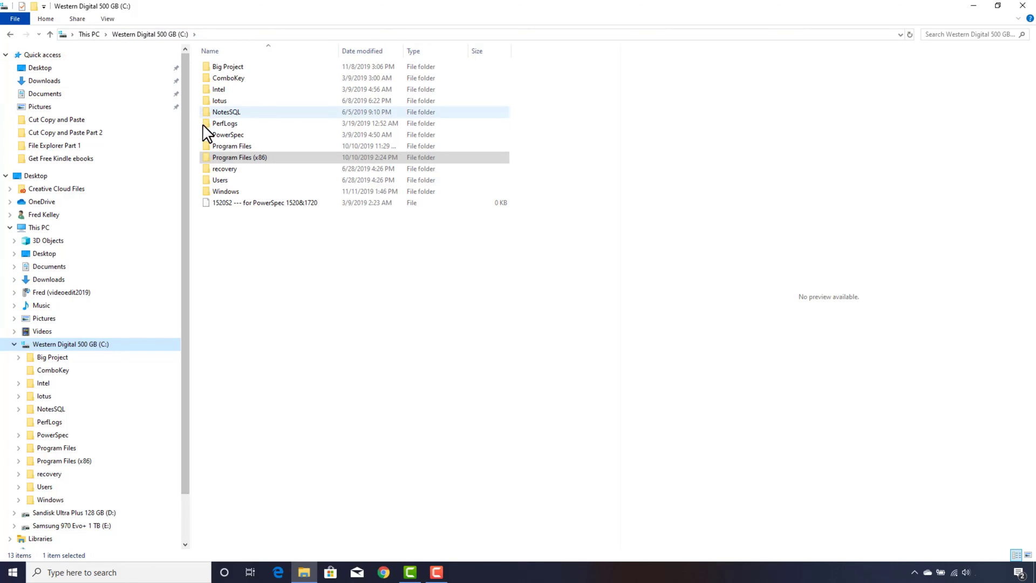
- Open Program Files > Windows Defender on C:, then go back up to Program Files
{"action": "left_click", "coordinate": [72, 449]}
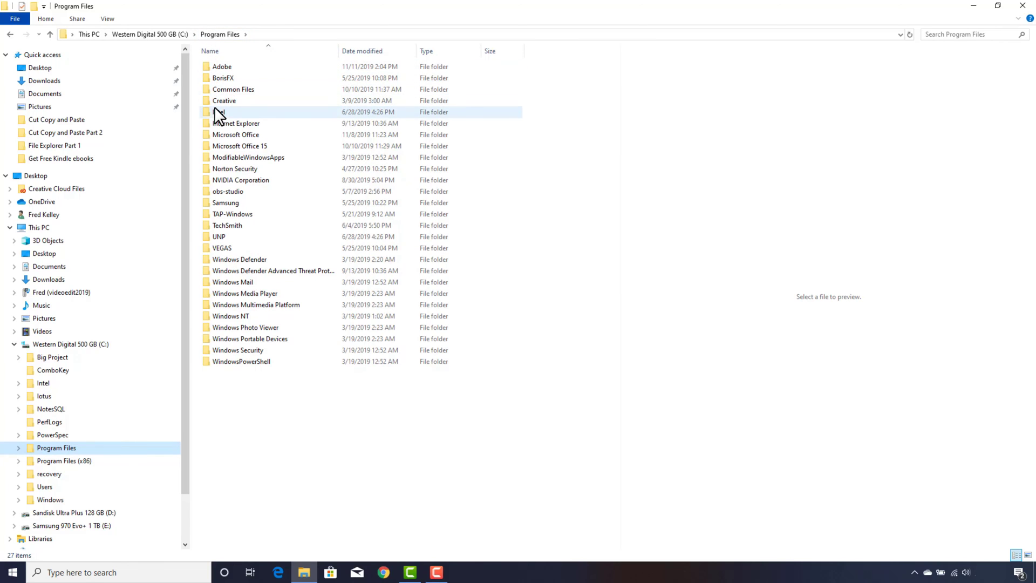
{"action": "double_click", "coordinate": [213, 260]}
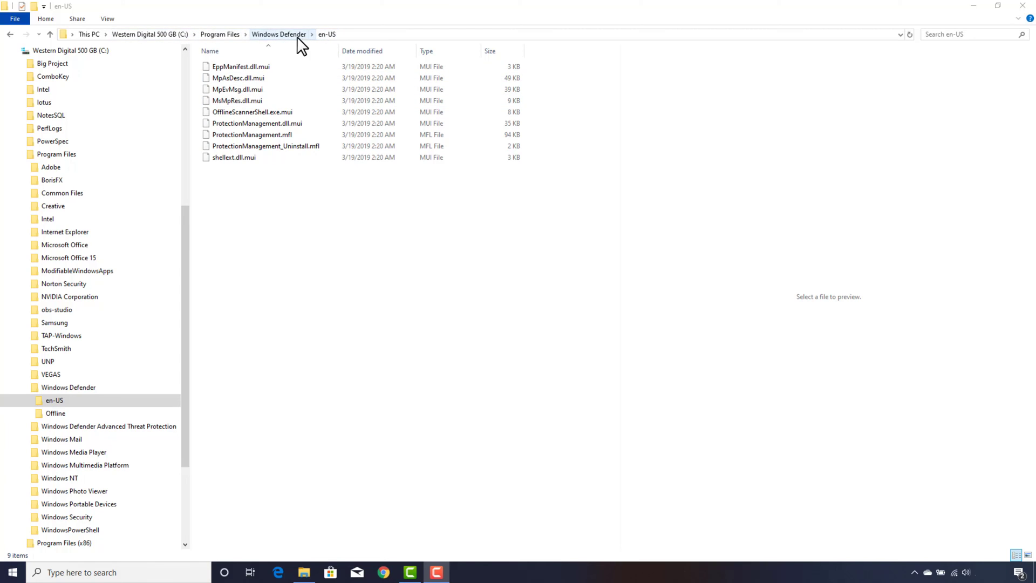
{"action": "left_click", "coordinate": [283, 37]}
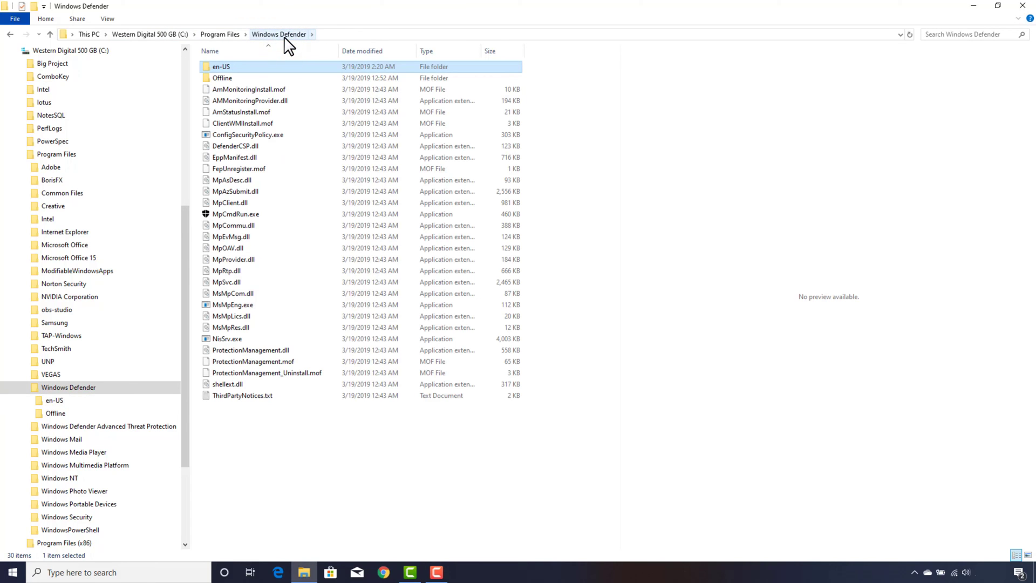
{"action": "left_click", "coordinate": [51, 35]}
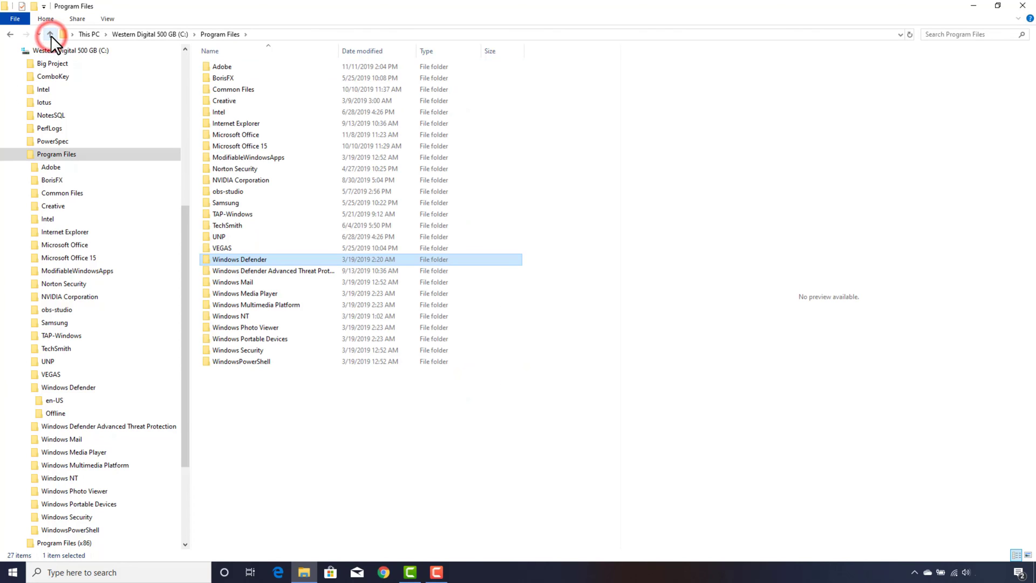
- Reopen Windows Defender, then move between it and Program Files with Up, Back and Forward
{"action": "left_click", "coordinate": [204, 259]}
{"action": "double_click", "coordinate": [205, 259]}
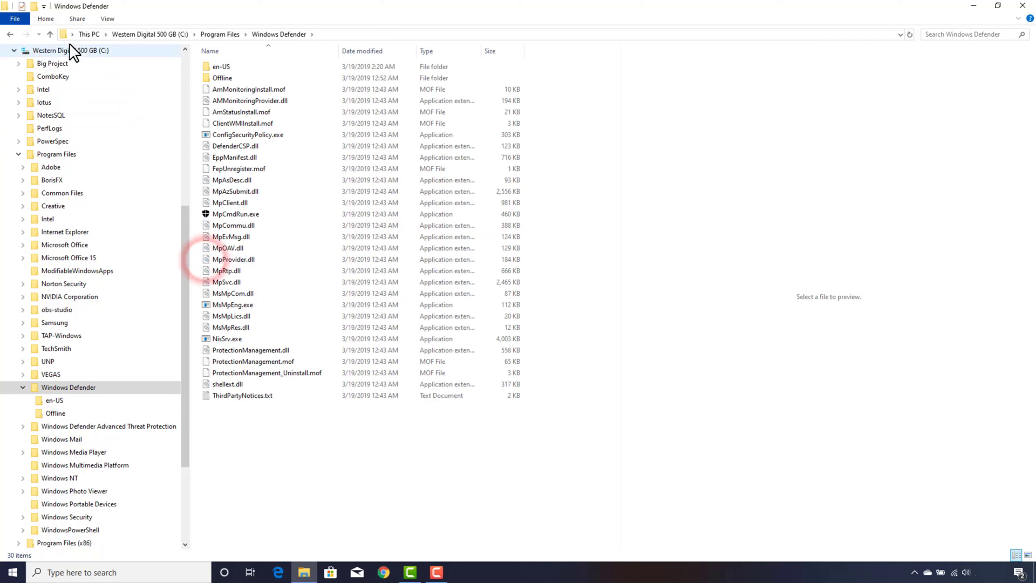
{"action": "left_click", "coordinate": [48, 34]}
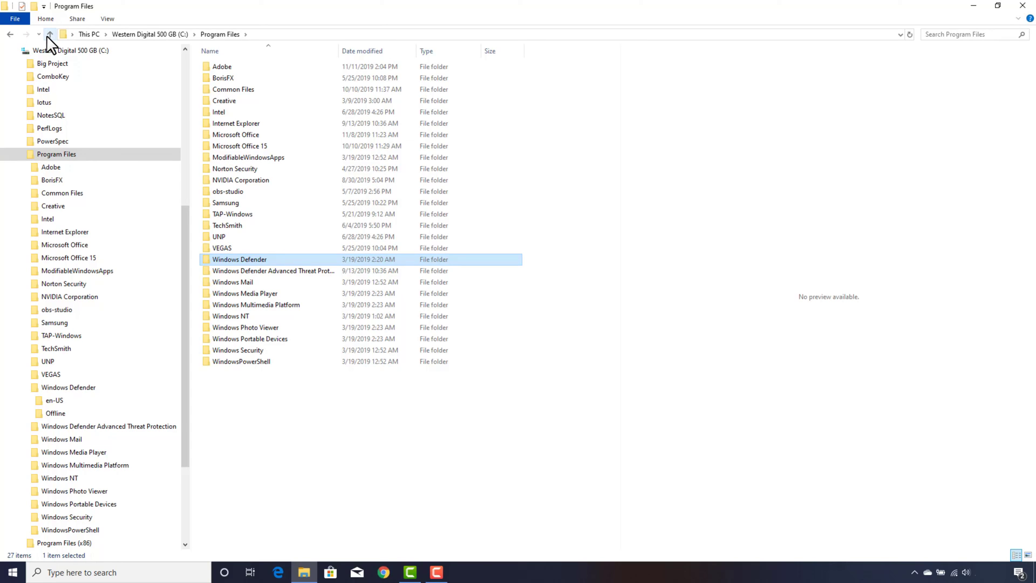
{"action": "left_click", "coordinate": [11, 34]}
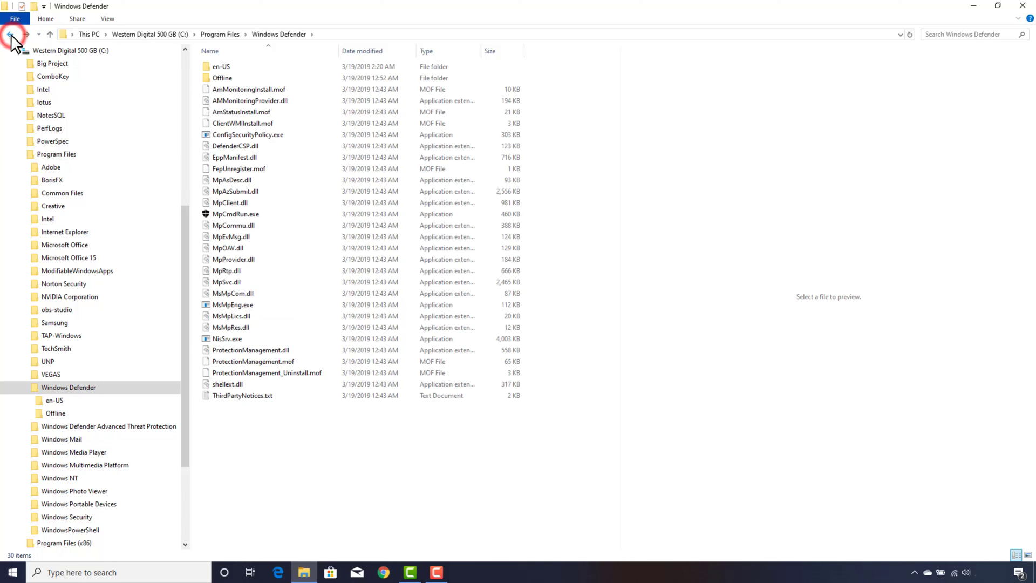
{"action": "left_click", "coordinate": [11, 34]}
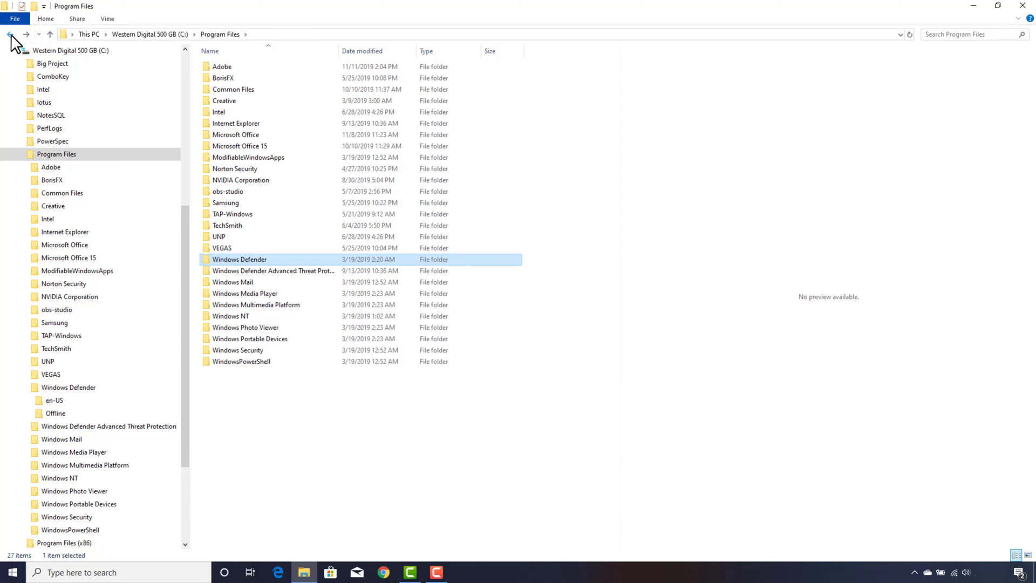
{"action": "left_click", "coordinate": [25, 34]}
{"action": "left_click", "coordinate": [8, 33]}
{"action": "left_click", "coordinate": [6, 34]}
{"action": "left_click", "coordinate": [7, 34]}
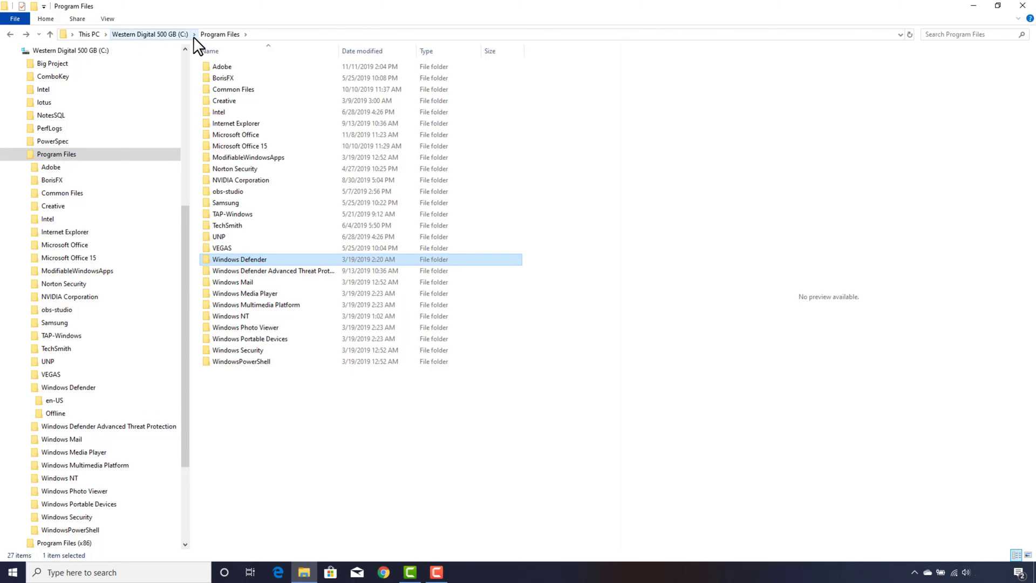
- Use the This PC breadcrumb arrow to open the Sandisk Ultra Plus 128 GB (D:) drive
{"action": "left_click", "coordinate": [246, 34]}
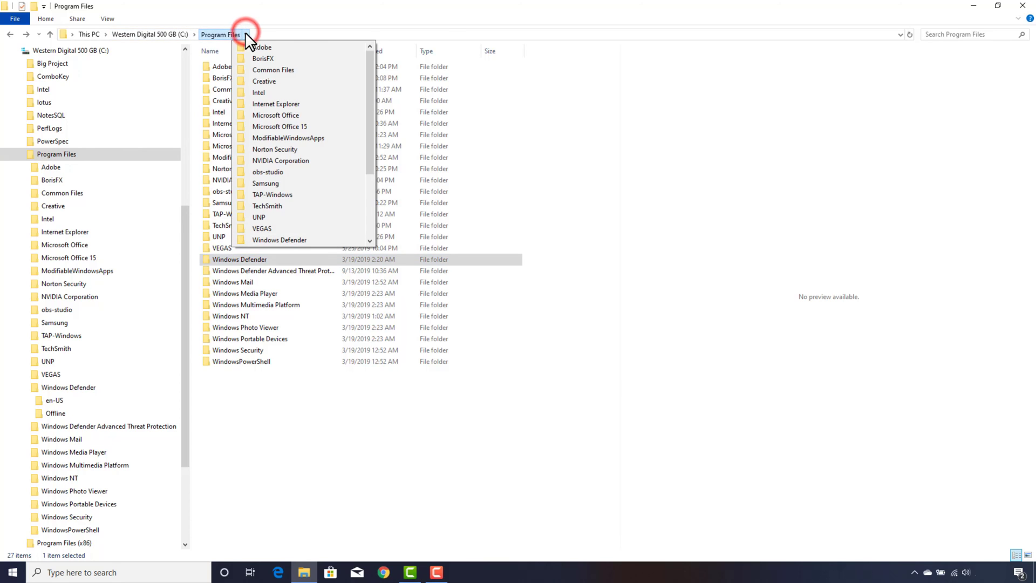
{"action": "left_click", "coordinate": [245, 34]}
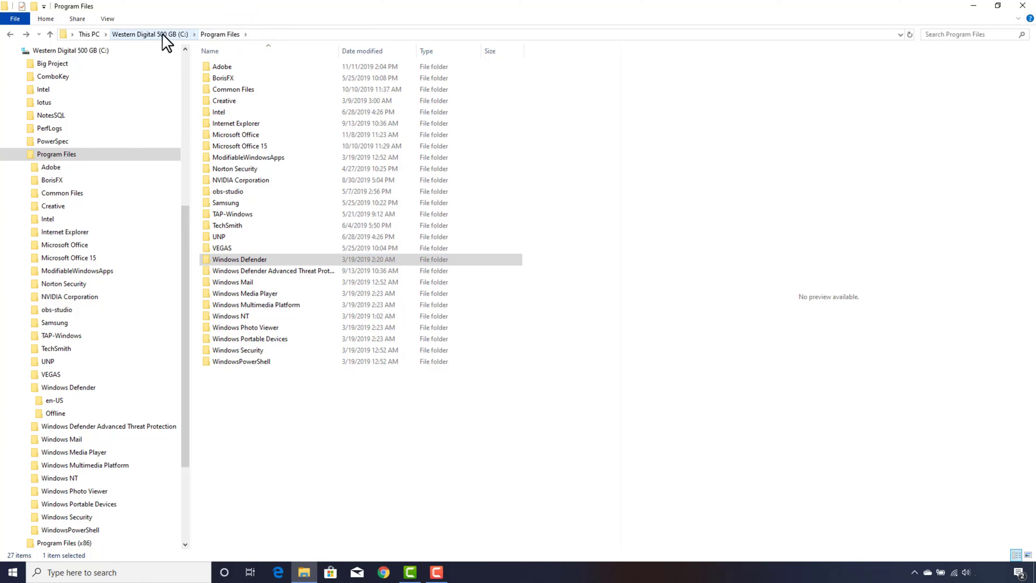
{"action": "left_click", "coordinate": [105, 35]}
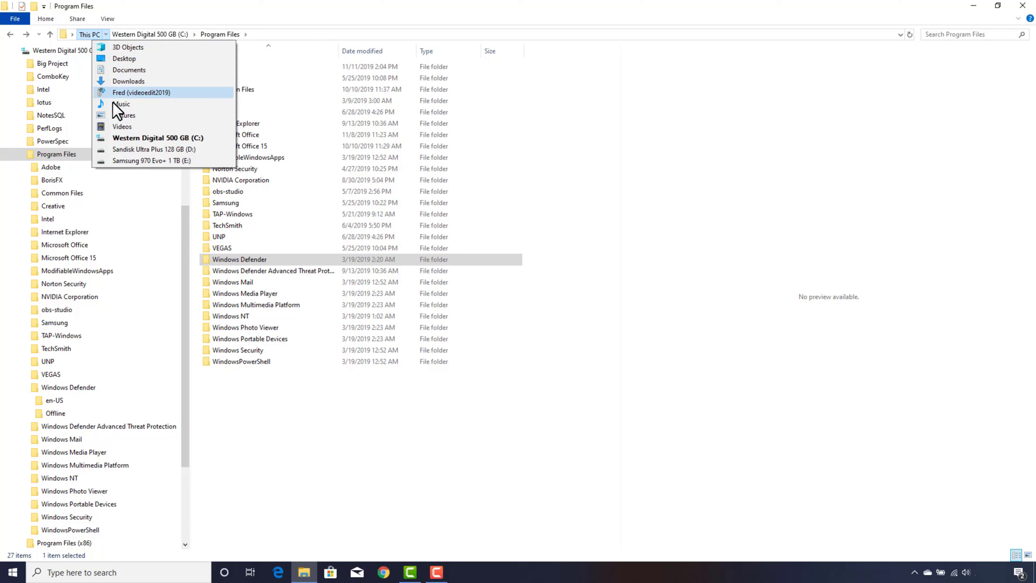
{"action": "left_click", "coordinate": [206, 152]}
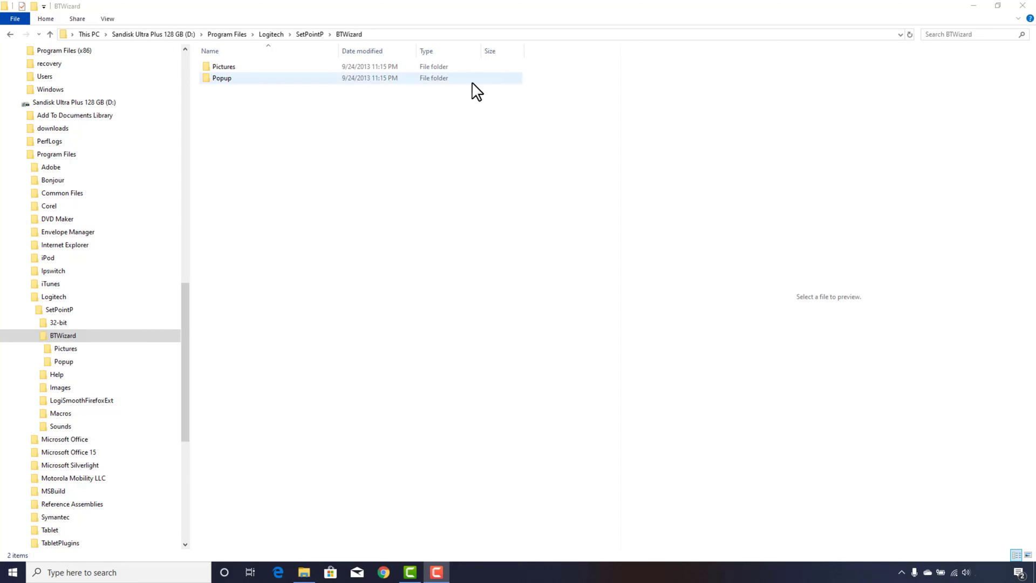
- Copy the path D:\Program Files\Logitech\SetPointP\BTWizard from the address bar to the clipboard
{"action": "left_click", "coordinate": [391, 33]}
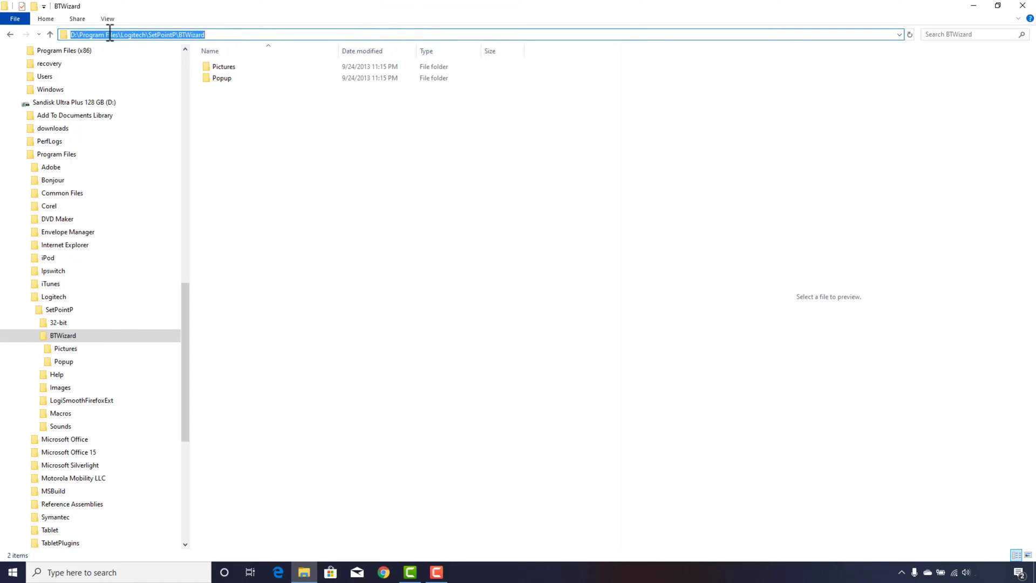
{"action": "left_click", "coordinate": [212, 34]}
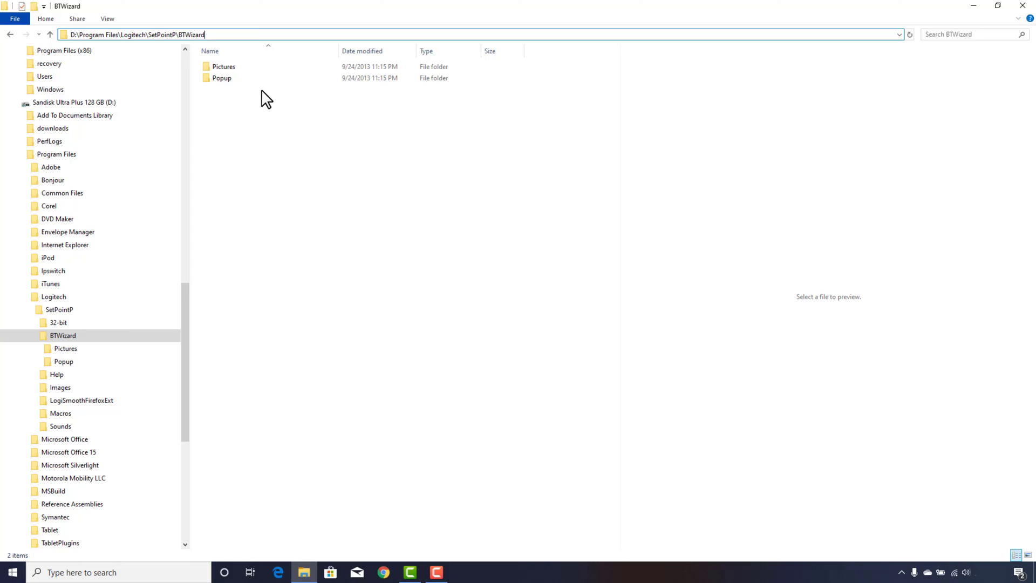
{"action": "left_click", "coordinate": [232, 35]}
{"action": "right_click", "coordinate": [89, 36]}
{"action": "left_click", "coordinate": [112, 70]}
{"action": "key", "text": "Escape"}
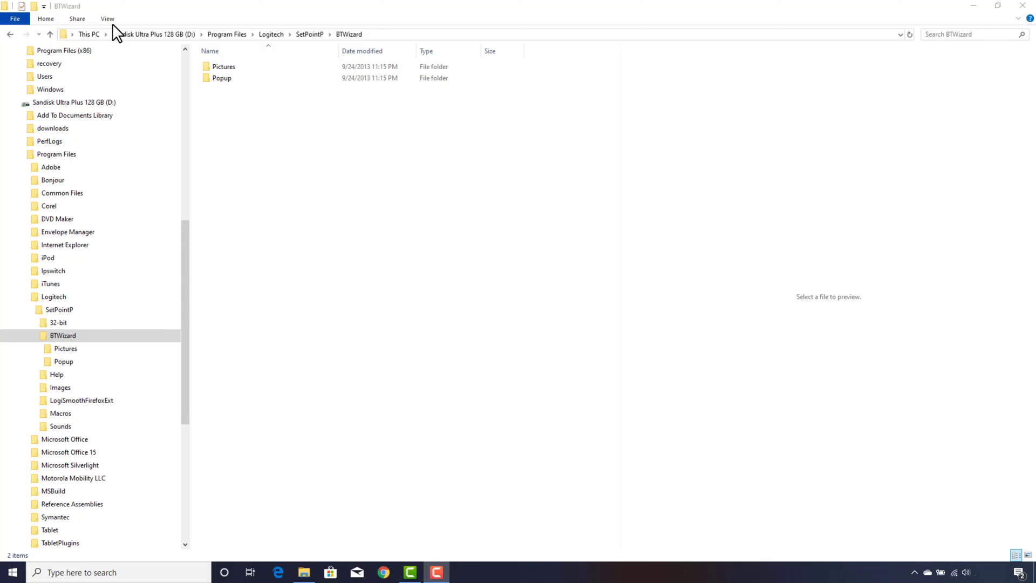
- Switch to the Home tab and return to the Western Digital 500 GB (C:) root
{"action": "left_click", "coordinate": [47, 18]}
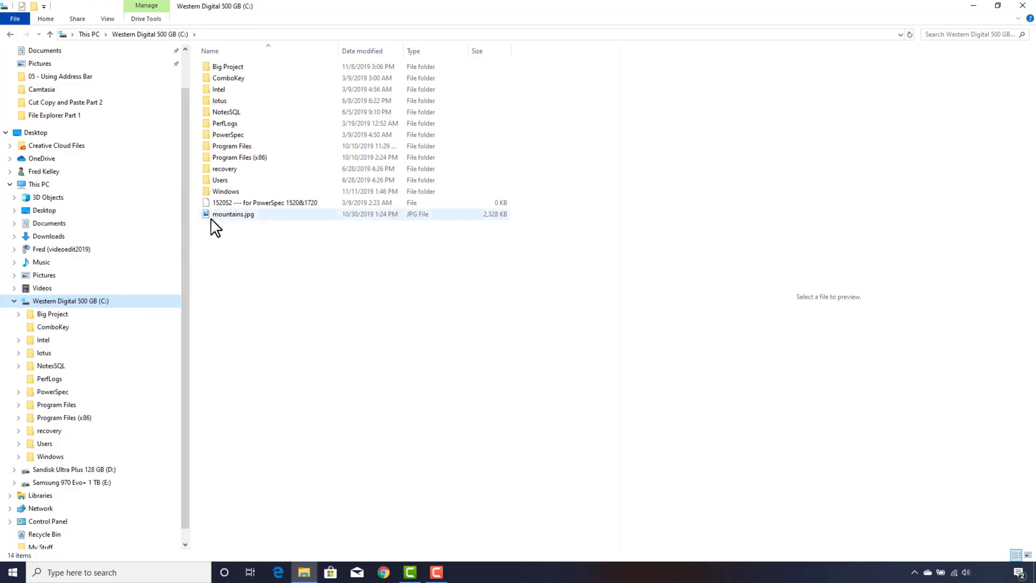
- Select mountains.jpg to preview it and look at the Picture Tools commands
{"action": "left_click", "coordinate": [207, 216]}
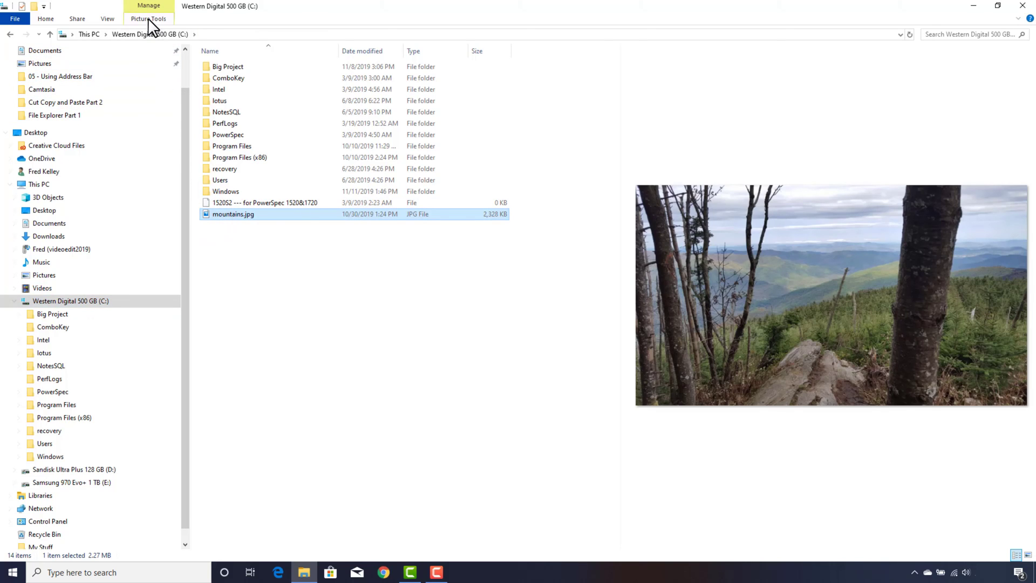
{"action": "left_click", "coordinate": [166, 22]}
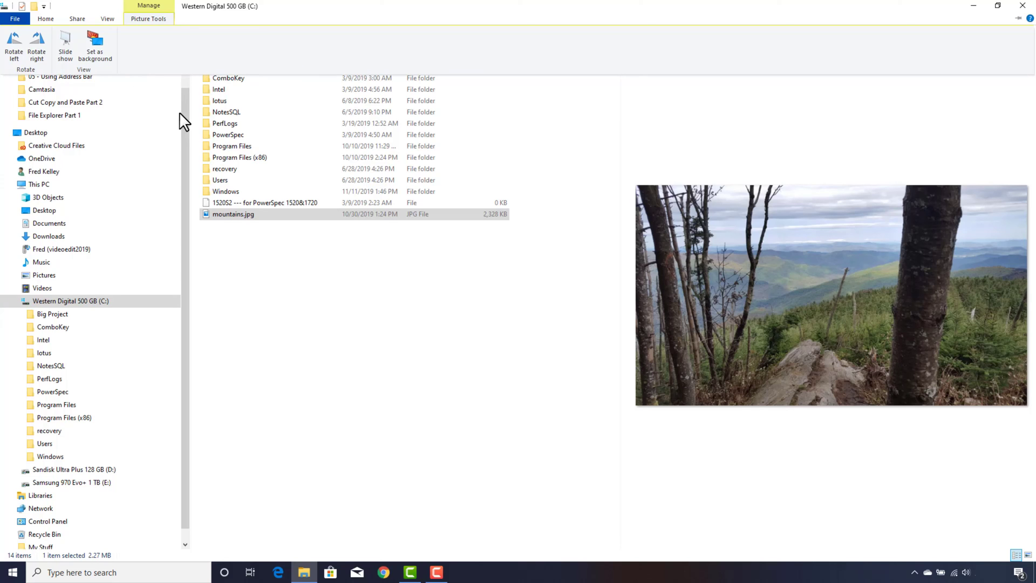
{"action": "left_click", "coordinate": [531, 156]}
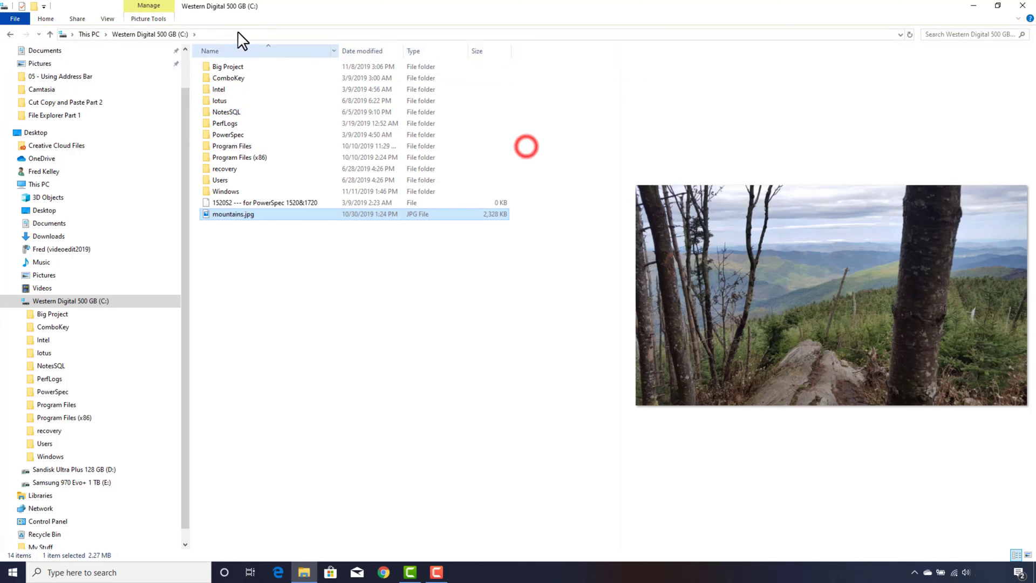
- Look at the View tab options and pin the ribbon so it stays expanded
{"action": "left_click", "coordinate": [106, 19]}
{"action": "left_click", "coordinate": [142, 135]}
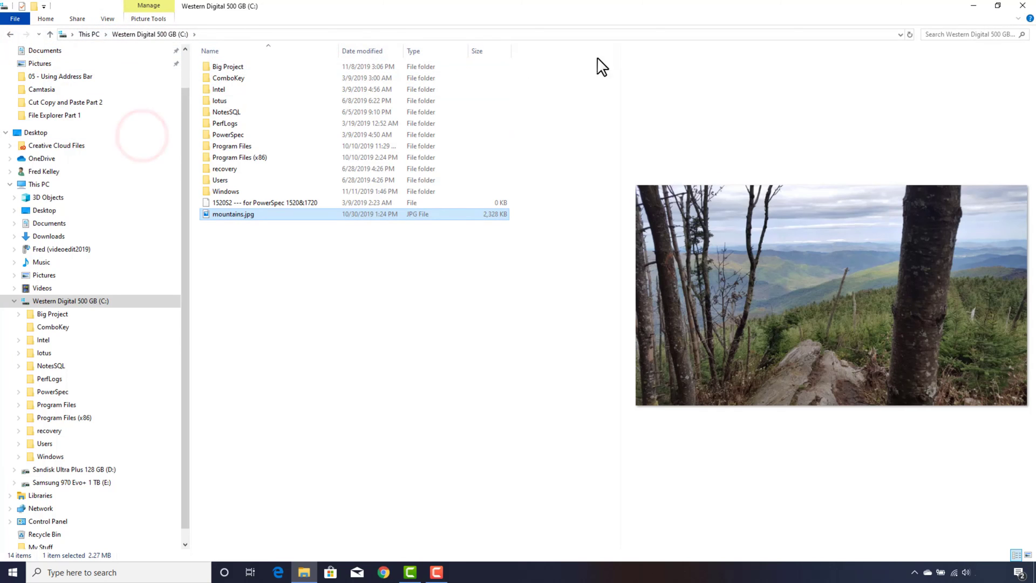
{"action": "left_click", "coordinate": [1018, 18]}
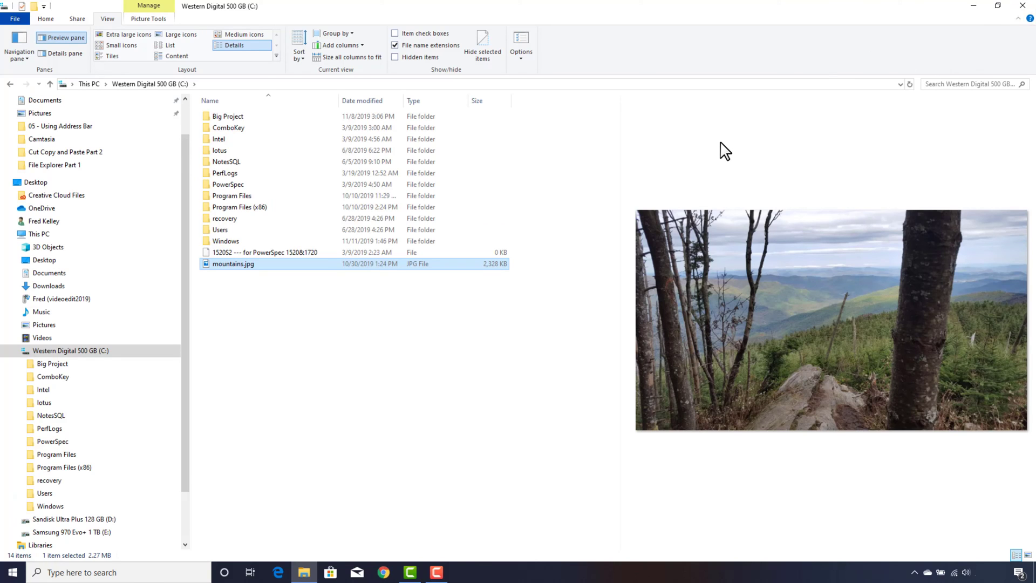
- Collapse the ribbon and start a search in the C: drive to show Search Tools
{"action": "left_click", "coordinate": [1018, 18]}
{"action": "left_click", "coordinate": [967, 85]}
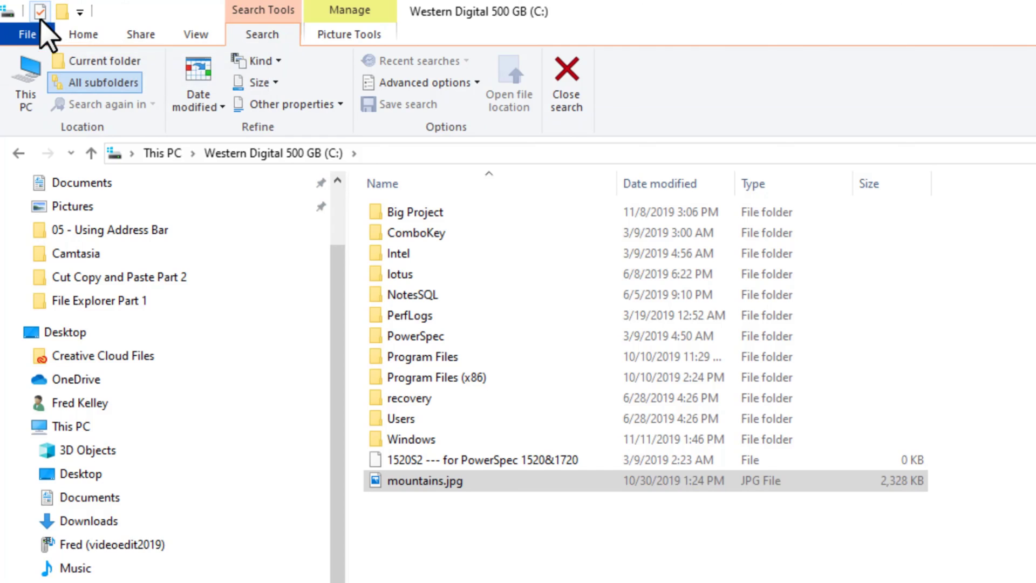
- View mountains.jpg properties and create a New folder at the C: root from the Quick Access Toolbar
{"action": "left_click", "coordinate": [80, 12]}
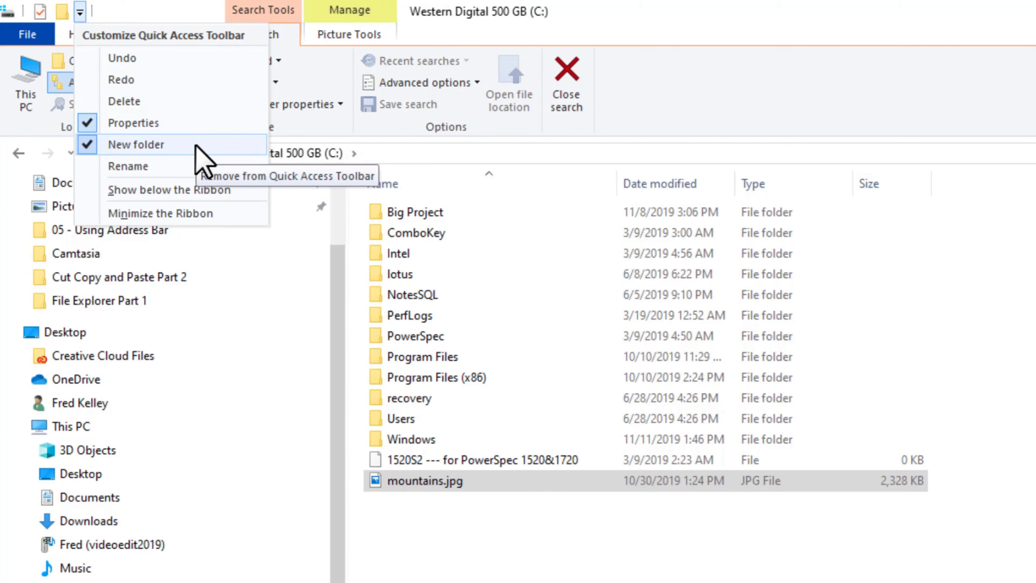
{"action": "left_click", "coordinate": [97, 8]}
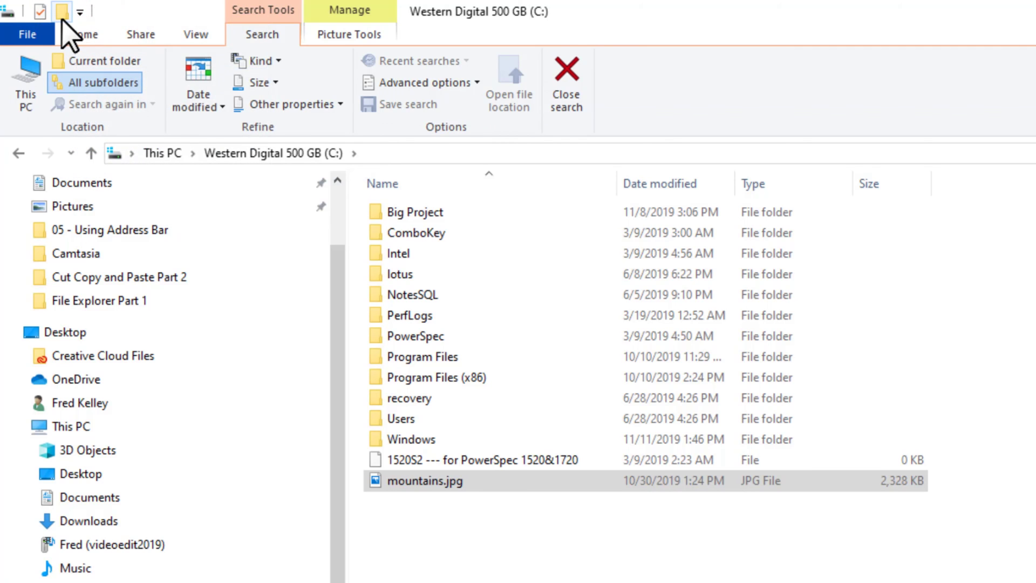
{"action": "left_click", "coordinate": [42, 15]}
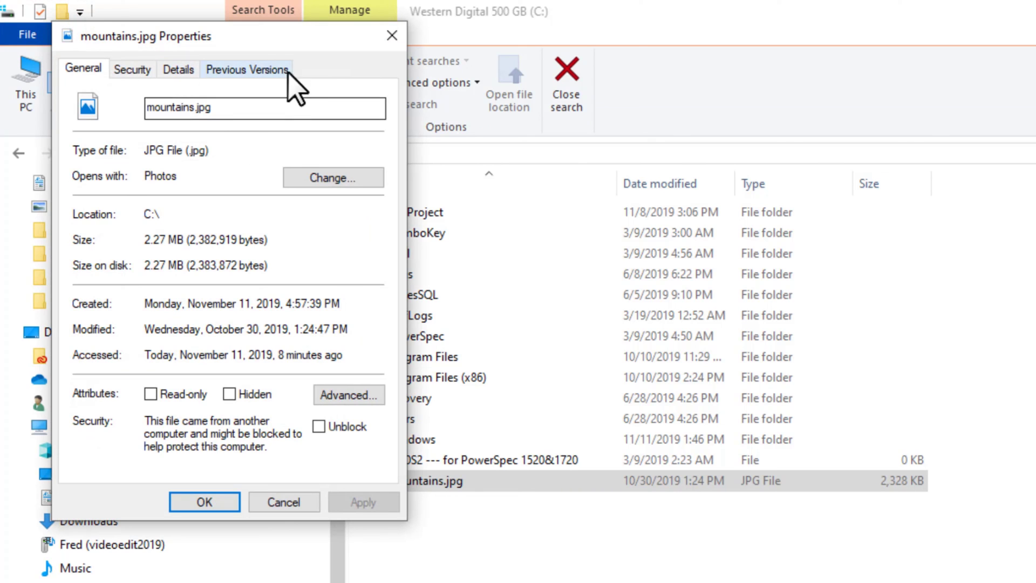
{"action": "left_click", "coordinate": [392, 37]}
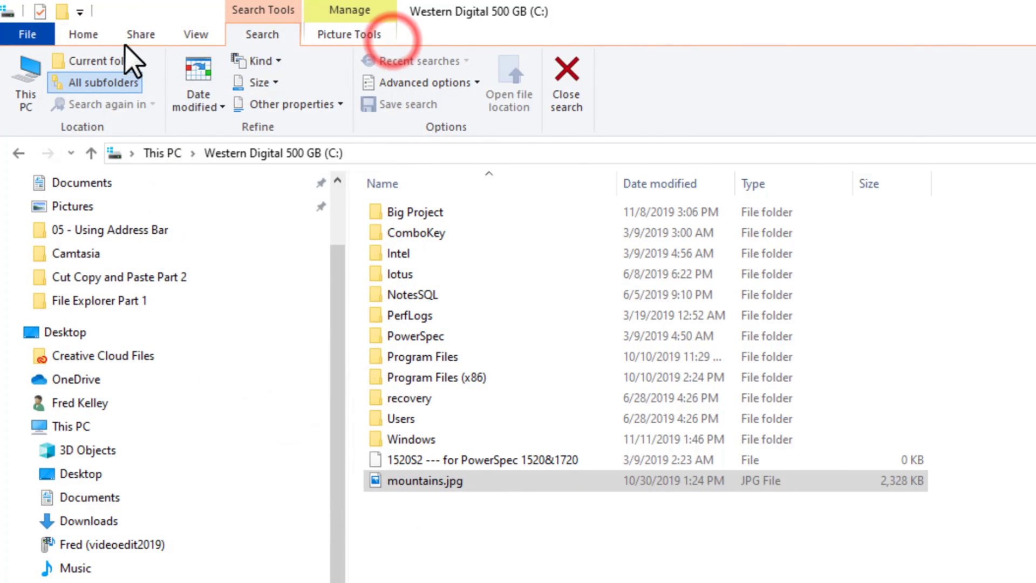
{"action": "left_click", "coordinate": [62, 10]}
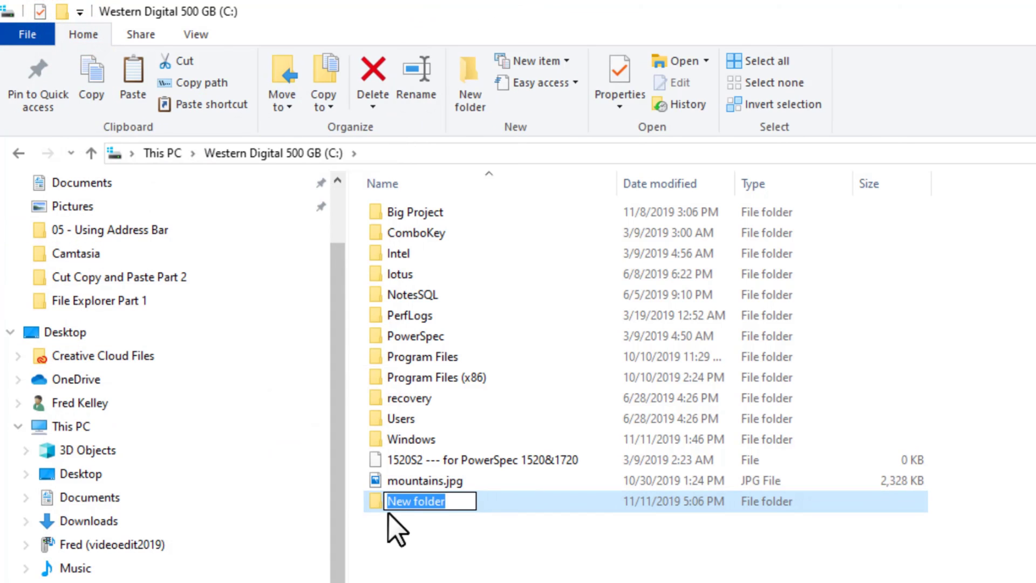
{"action": "left_click", "coordinate": [451, 530]}
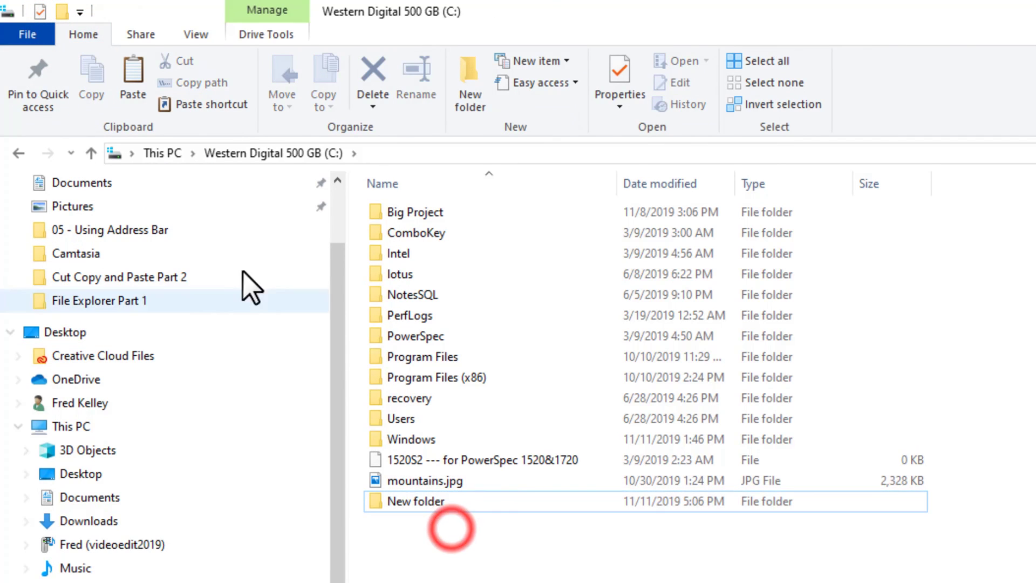
- Add Undo and Redo to the Quick Access Toolbar via its Customize list
{"action": "left_click", "coordinate": [80, 12]}
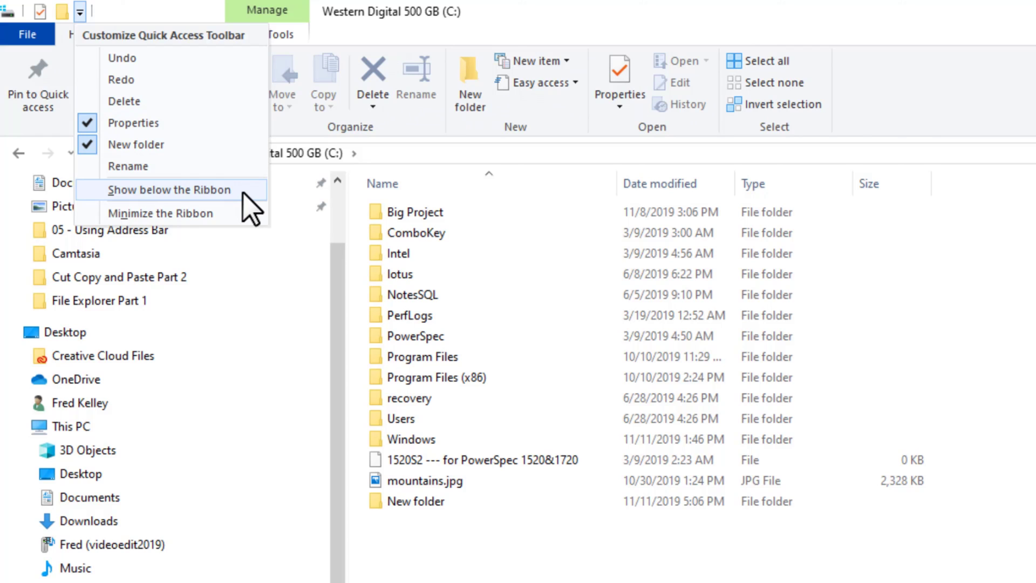
{"action": "left_click", "coordinate": [92, 61]}
{"action": "left_click", "coordinate": [102, 11]}
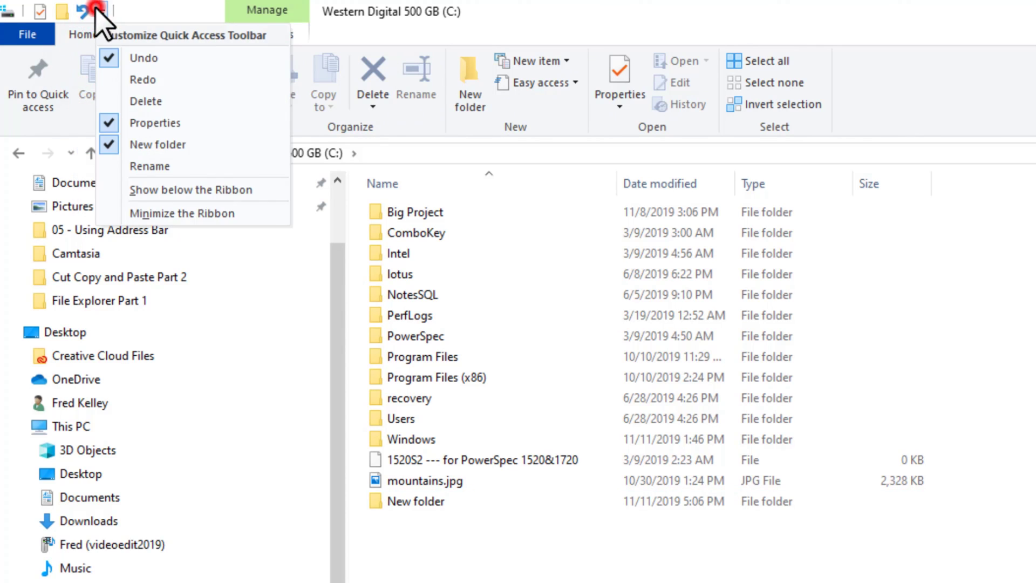
{"action": "left_click", "coordinate": [116, 82]}
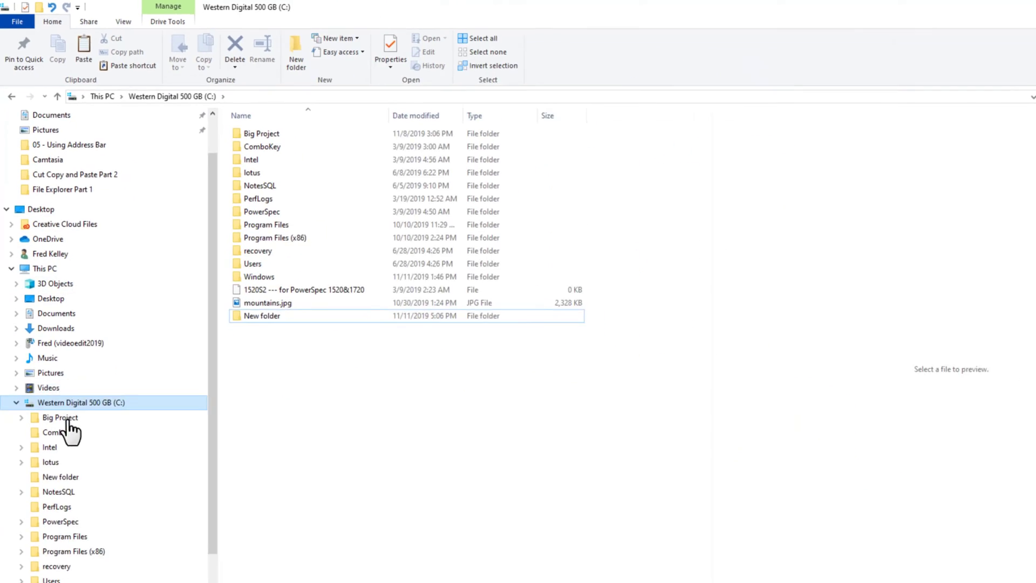
- Open Big Project under Western Digital 500 GB (C:) in the navigation pane
{"action": "left_click", "coordinate": [61, 418]}
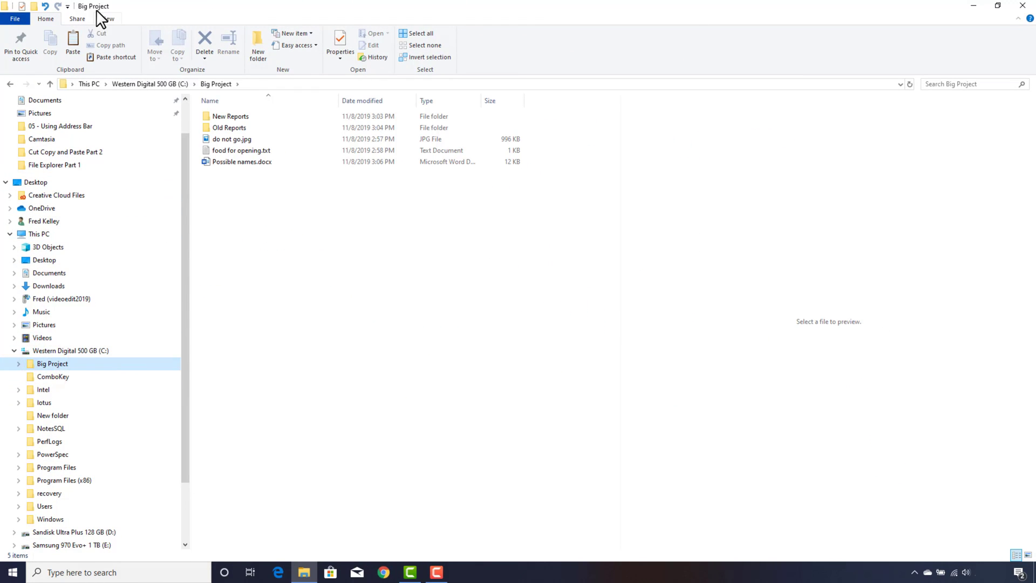